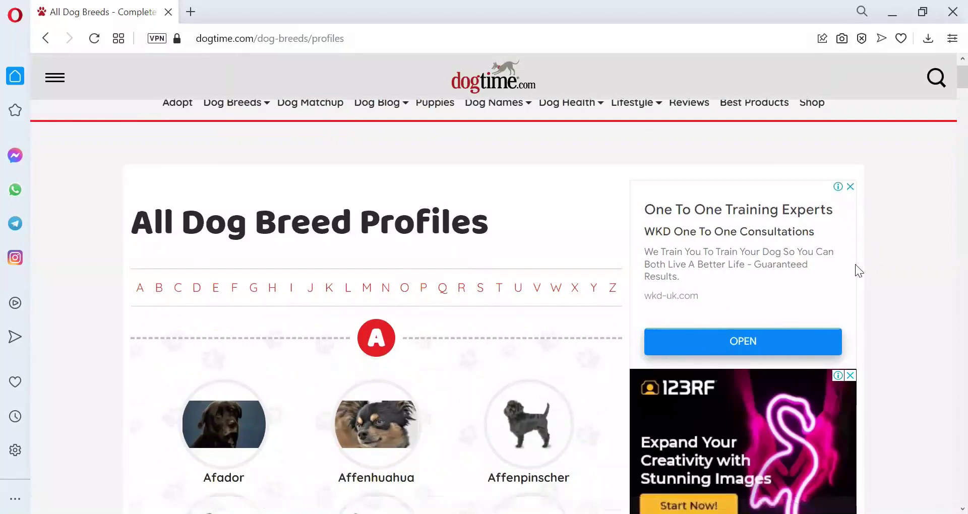
Browse the alphabetical dog breed profiles on the dogtime.com page.
scroll(856, 257, down, 5)
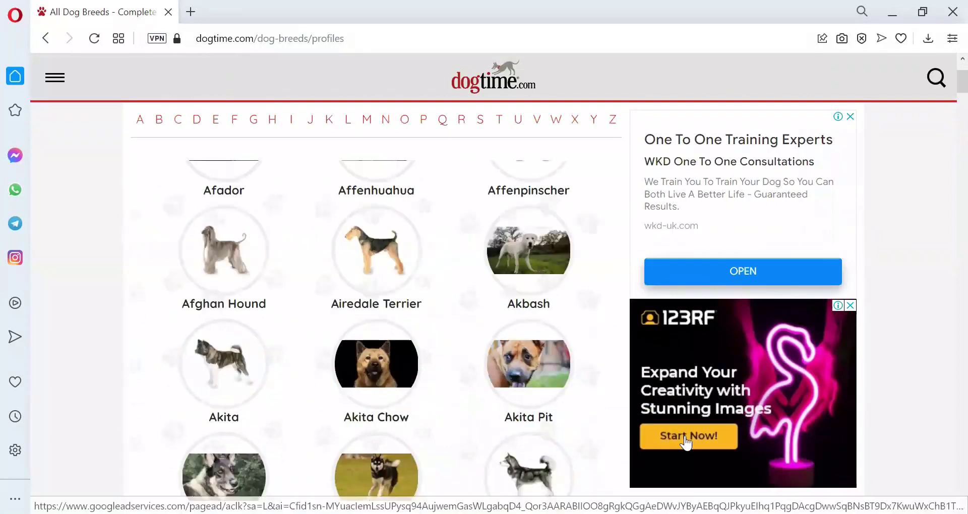
scroll(285, 301, down, 20)
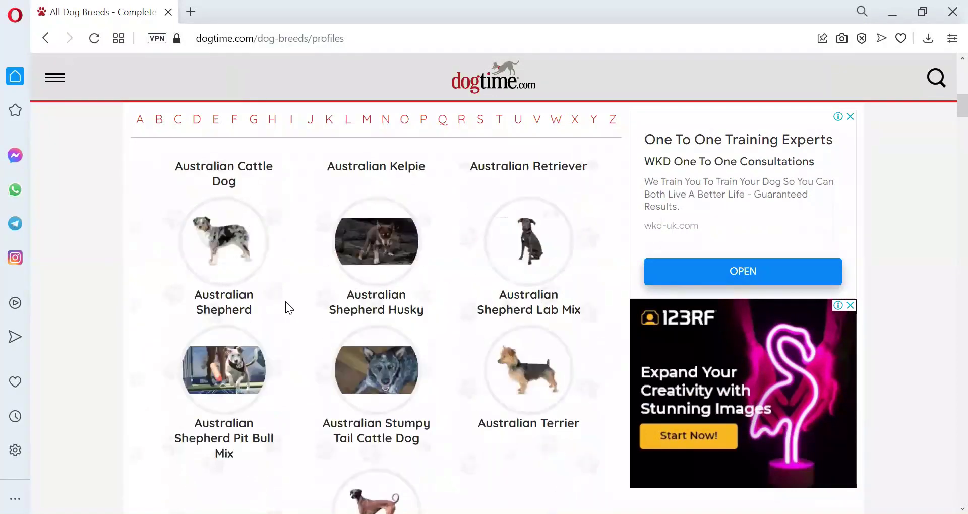
scroll(285, 301, down, 20)
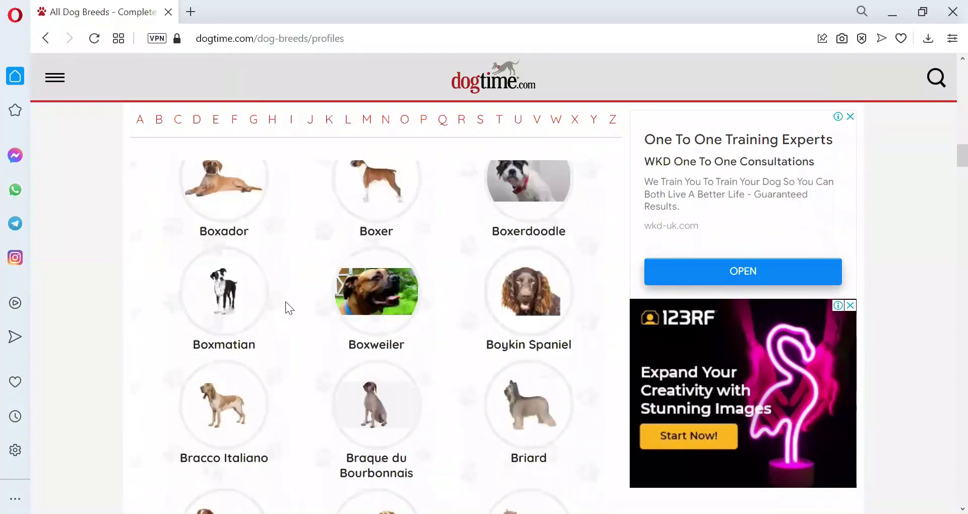
scroll(285, 302, down, 20)
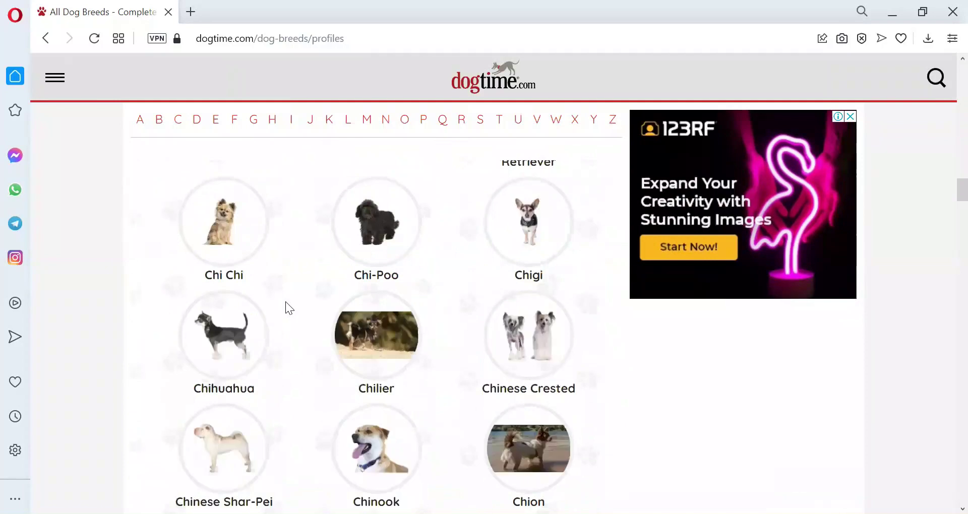
scroll(285, 302, down, 20)
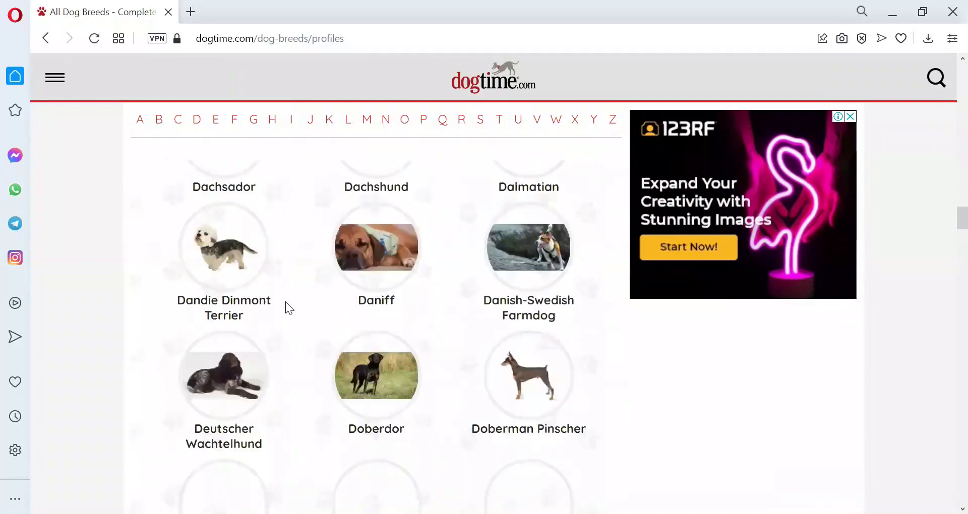
scroll(282, 292, up, 10)
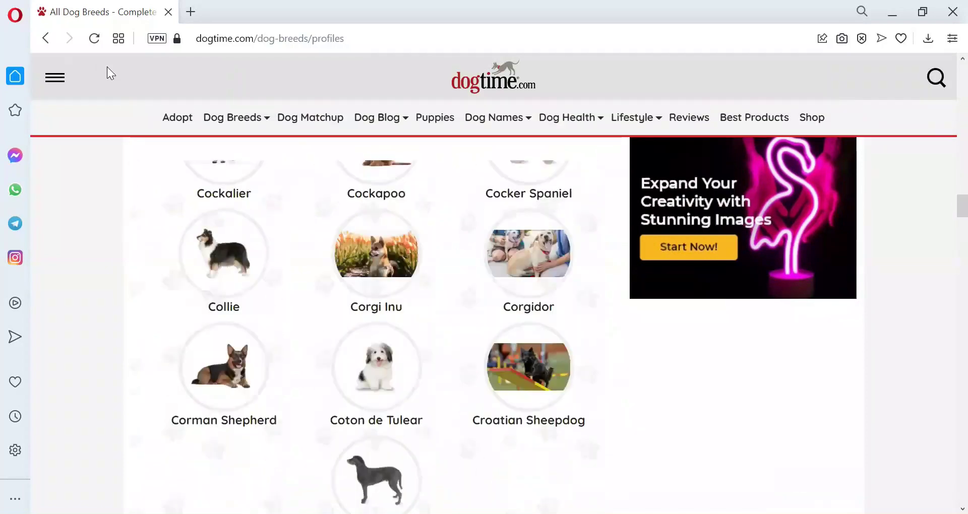
Return to the "dog breeds" search results and open the American Kennel Club dog breeds page.
key(alt+Left)
scroll(212, 328, down, 8)
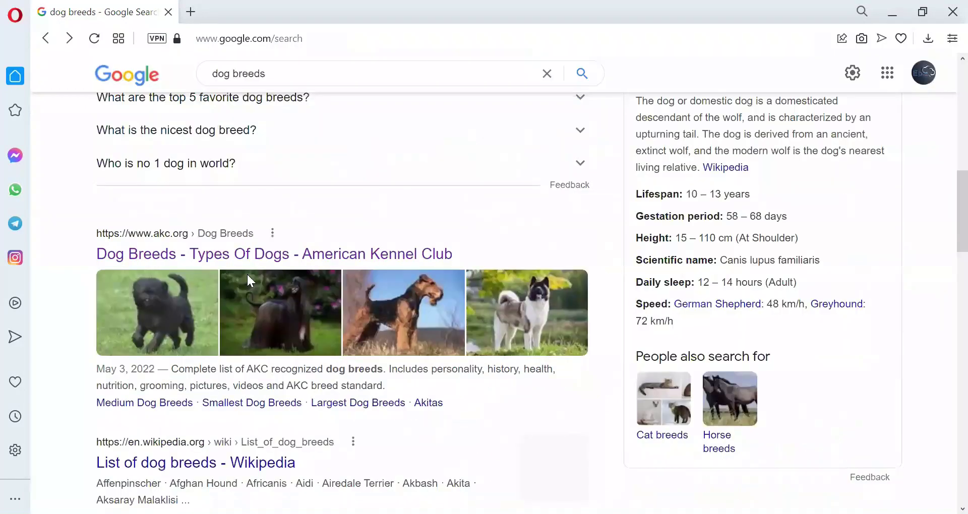
click(244, 254)
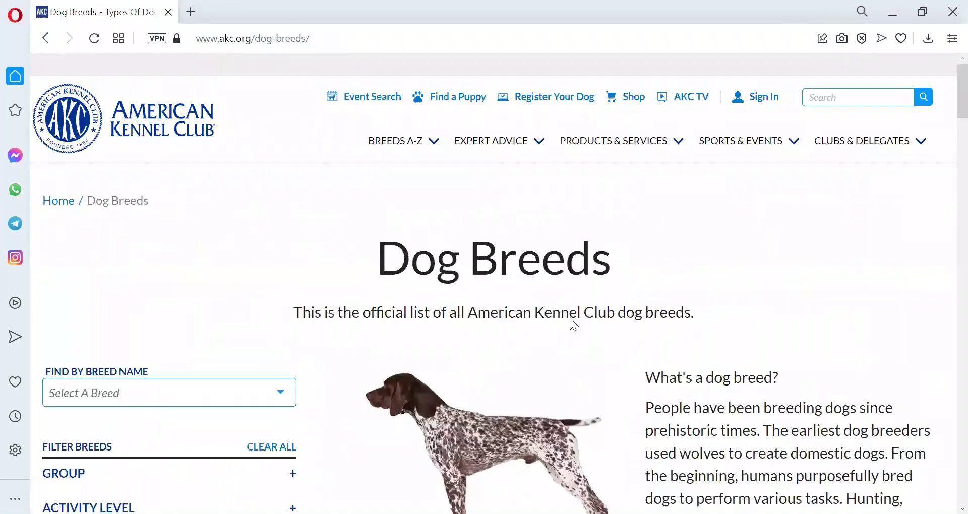
Expand the "What's a dog breed?" text on the American Kennel Club page and look through the full article.
scroll(731, 354, down, 5)
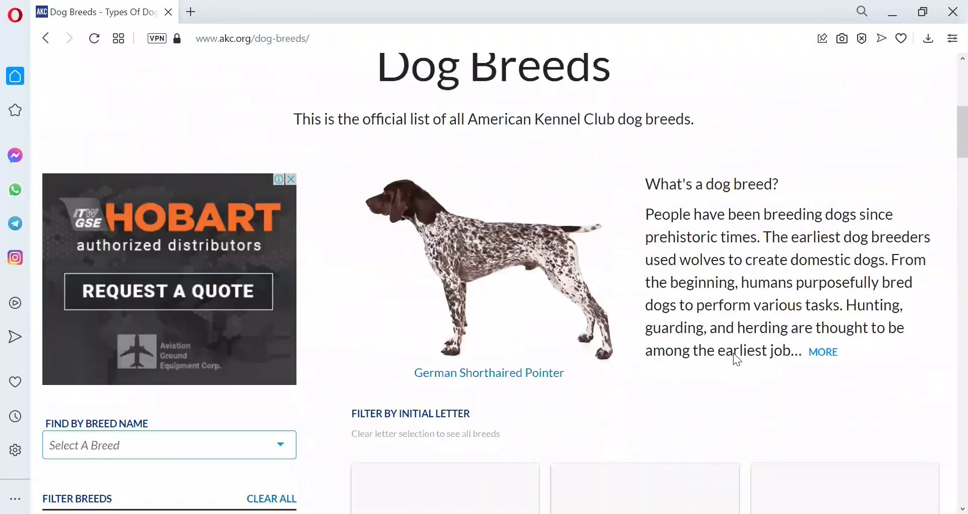
click(822, 281)
scroll(821, 279, down, 6)
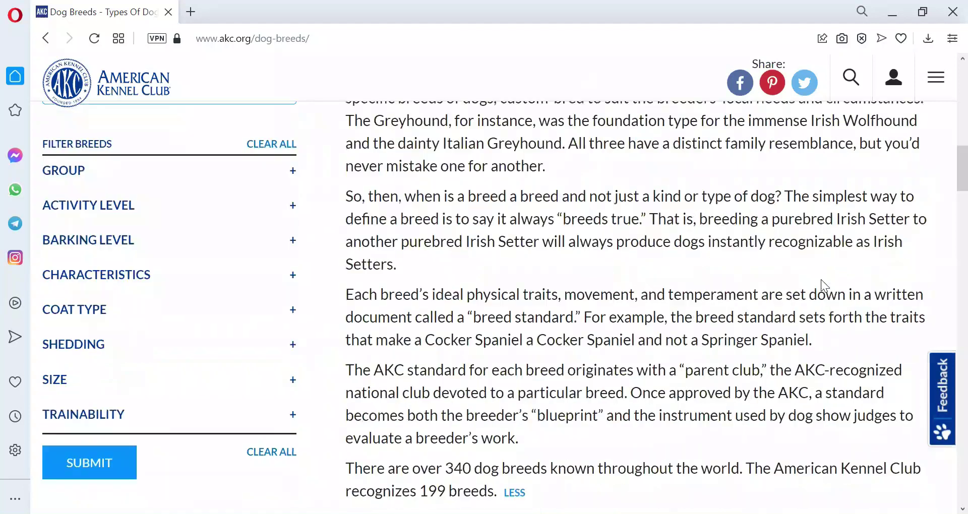
scroll(821, 280, down, 2)
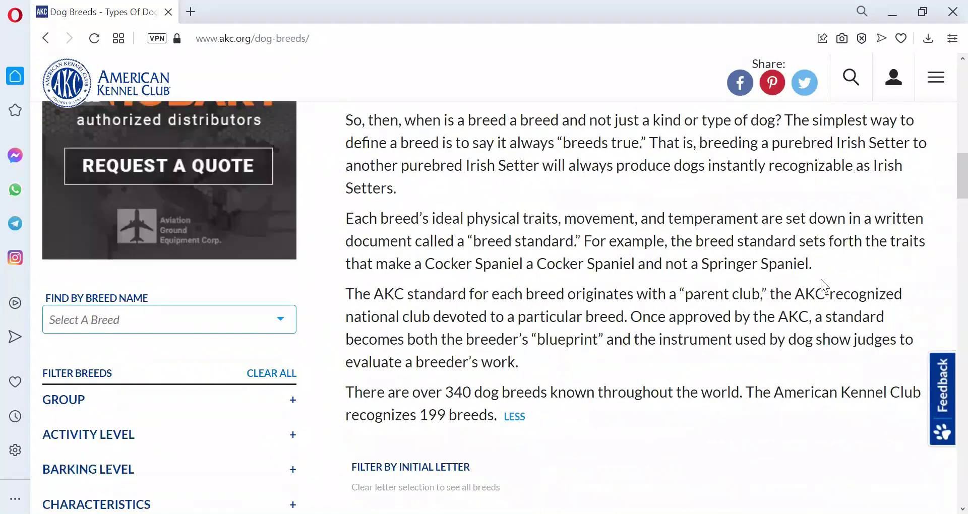
scroll(821, 280, up, 8)
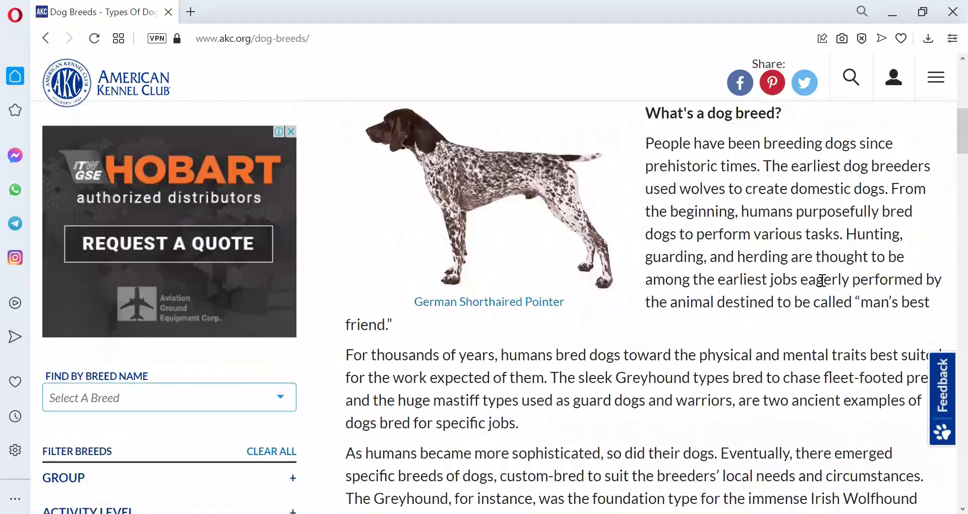
Copy the web address of the American Kennel Club dog breeds page.
click(321, 37)
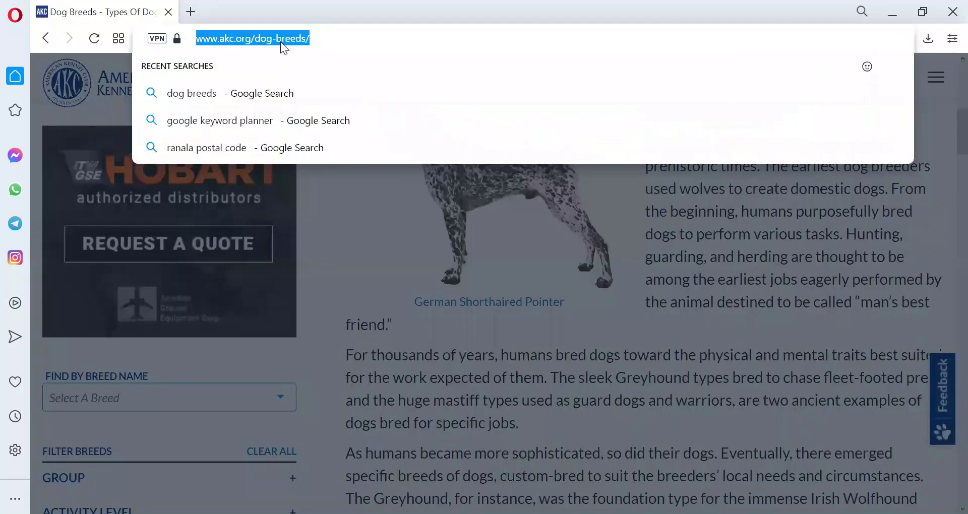
right_click(280, 42)
click(315, 100)
In a new tab, go to google.com, search for "google keyword planner" and sign in to Google Ads Keyword Planner from its official page.
click(191, 12)
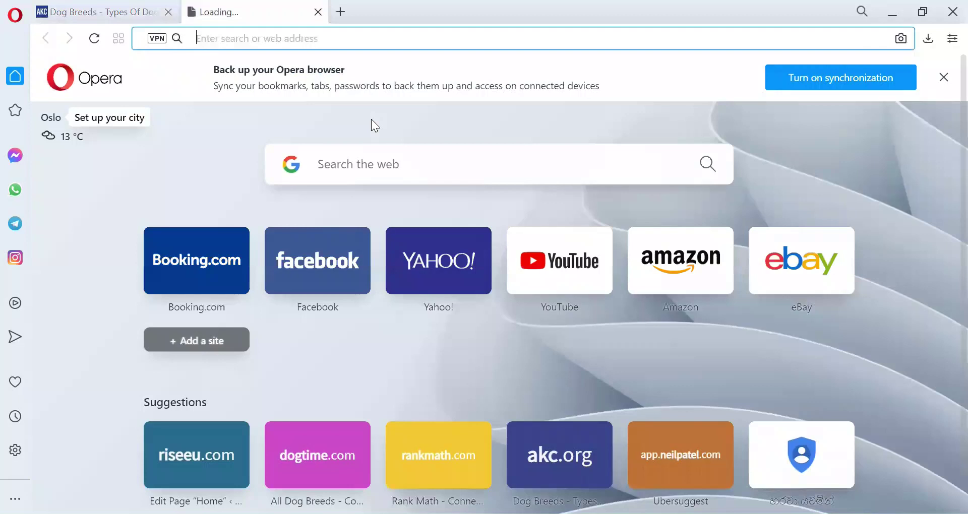
text(google.com)
key(Return)
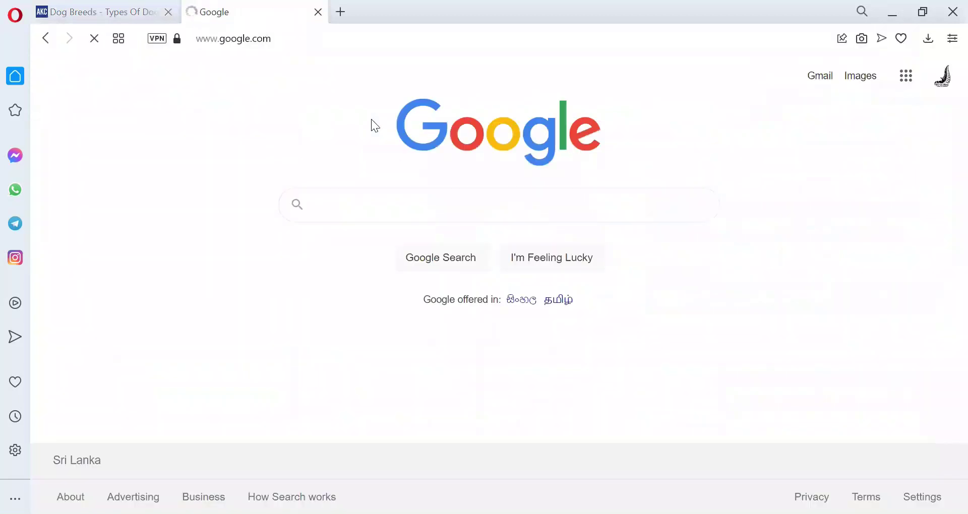
text(google)
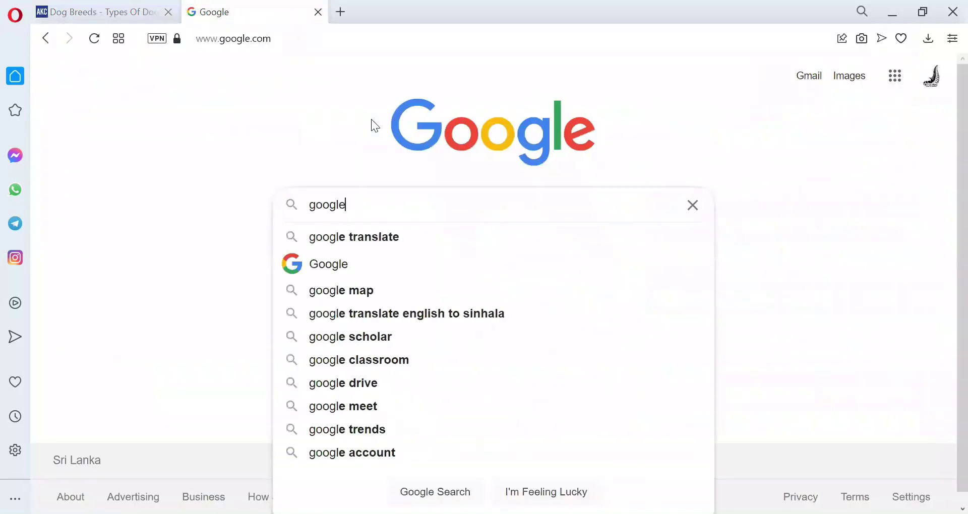
text( key)
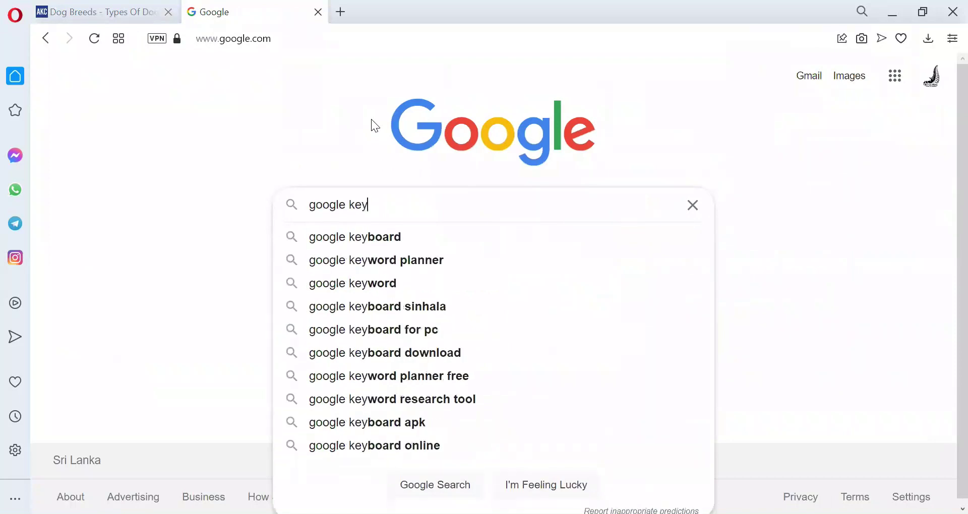
click(374, 261)
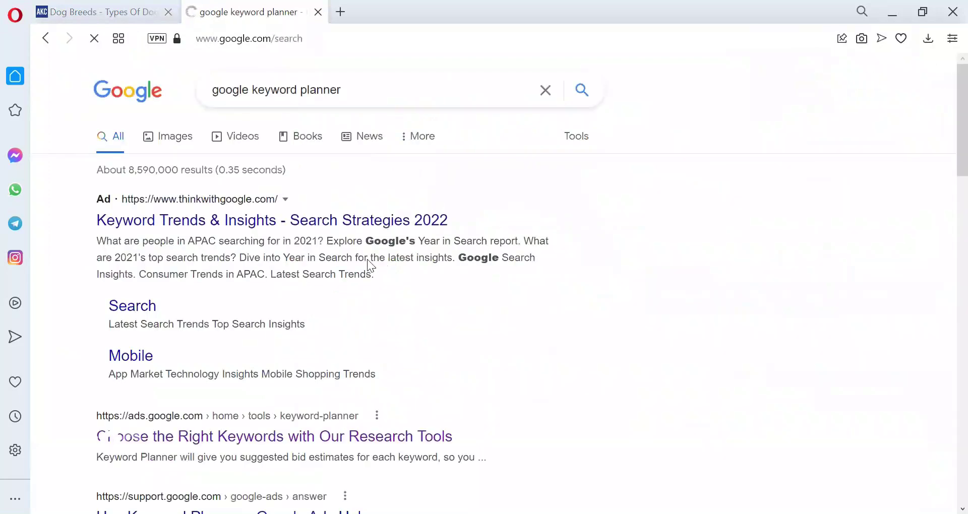
click(180, 442)
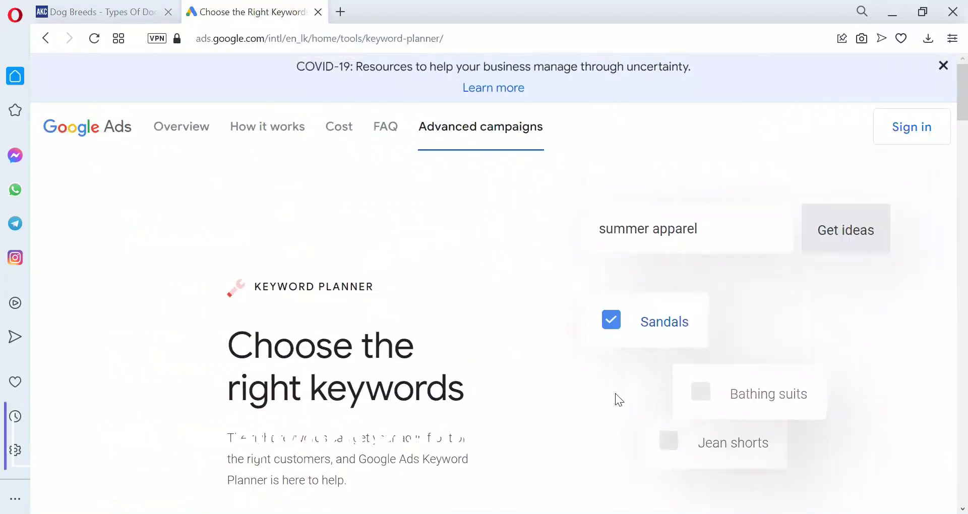
click(923, 140)
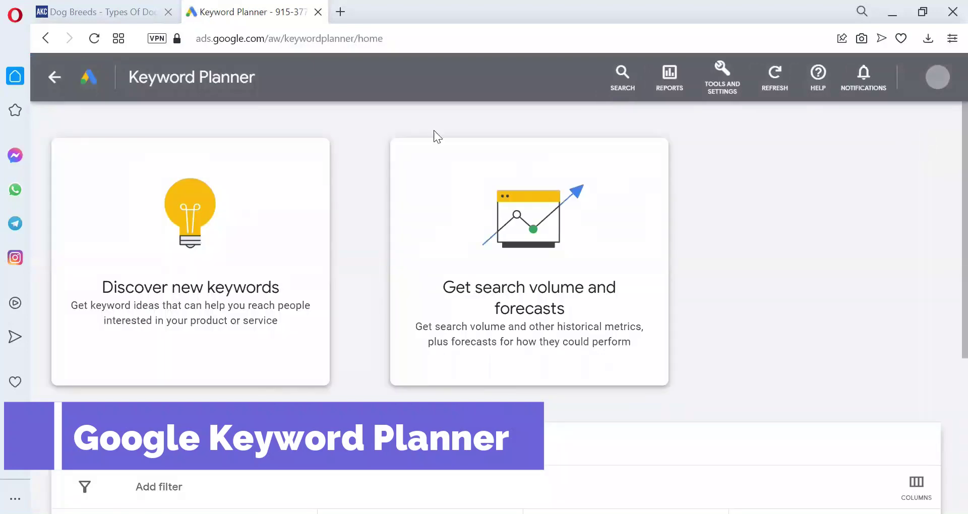
click(173, 291)
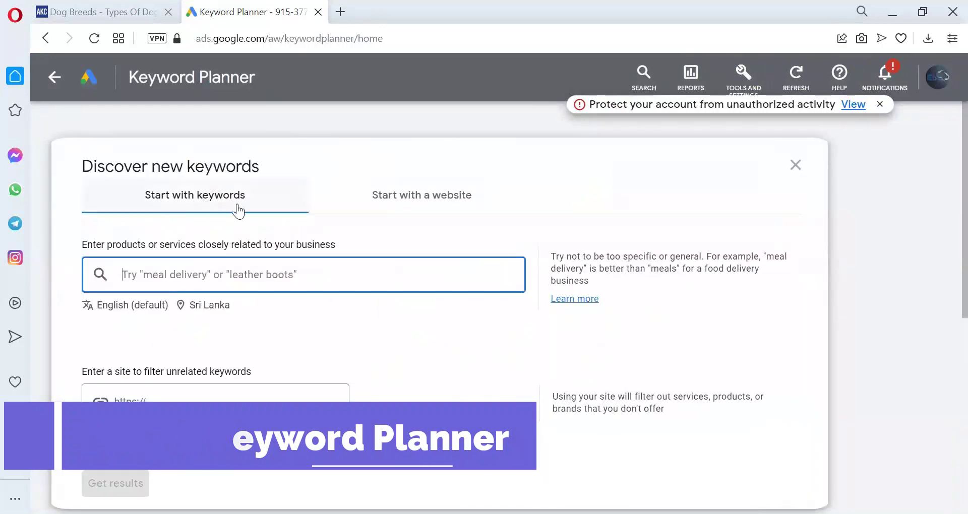
click(439, 214)
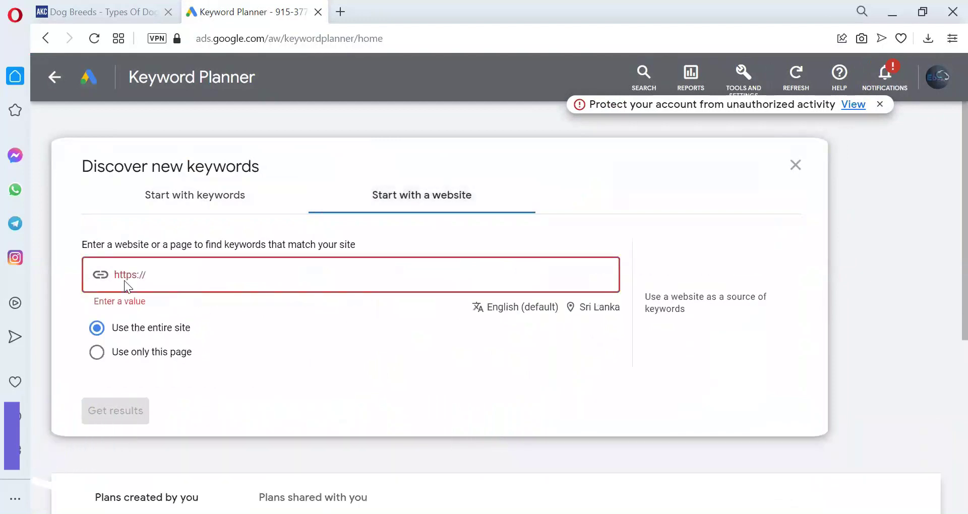
key(ctrl+v)
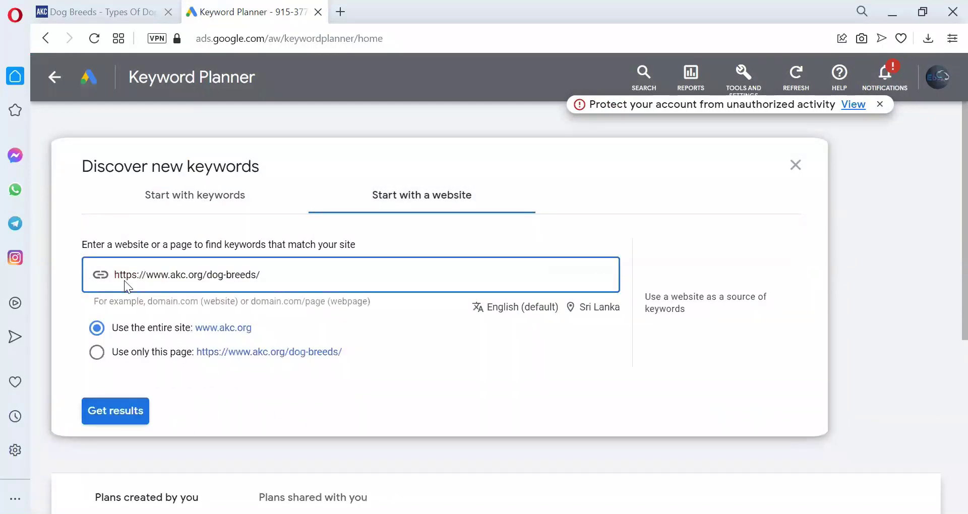
click(97, 353)
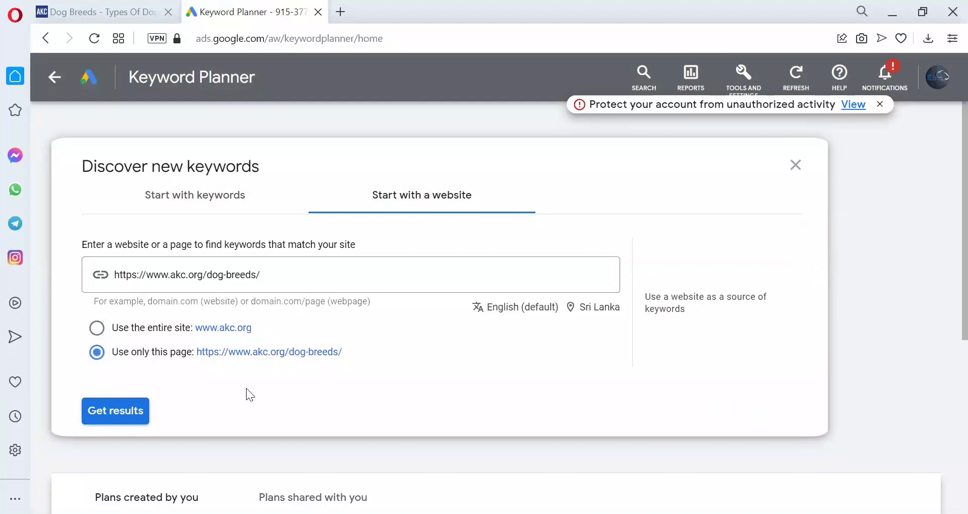
click(118, 412)
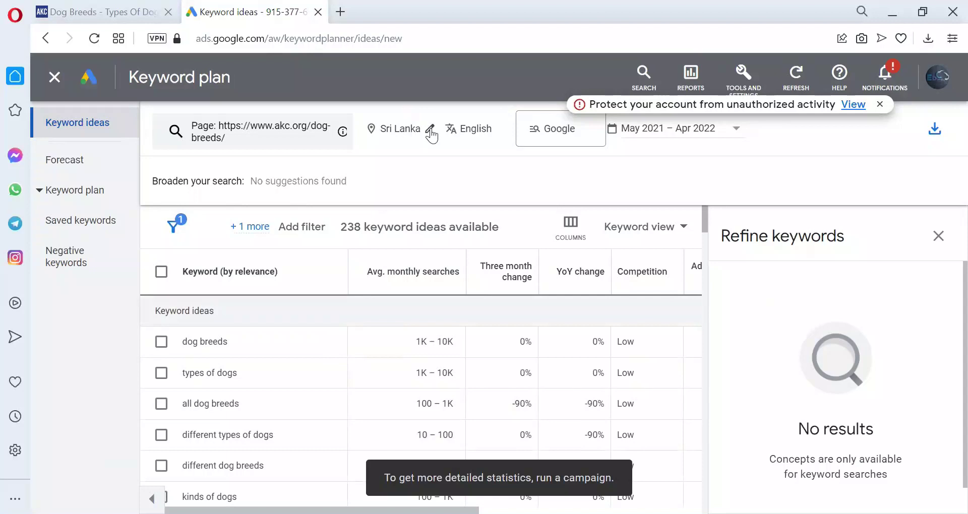
Replace the targeted location Sri Lanka with the United States and save the location setting.
click(431, 131)
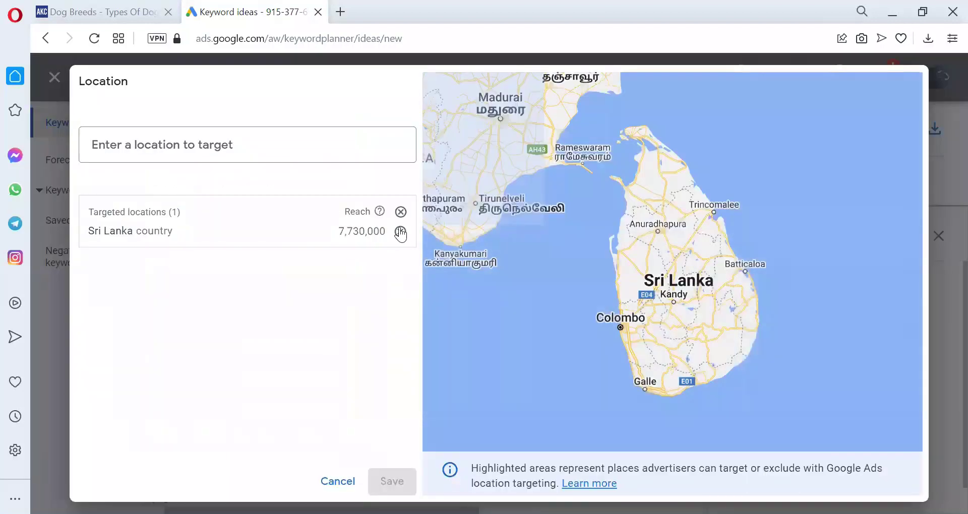
click(400, 233)
click(310, 147)
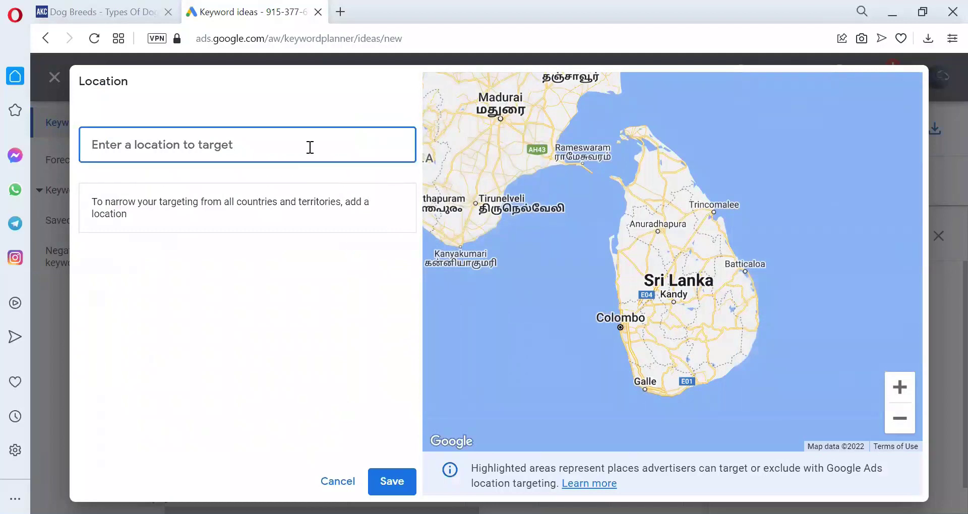
text(united)
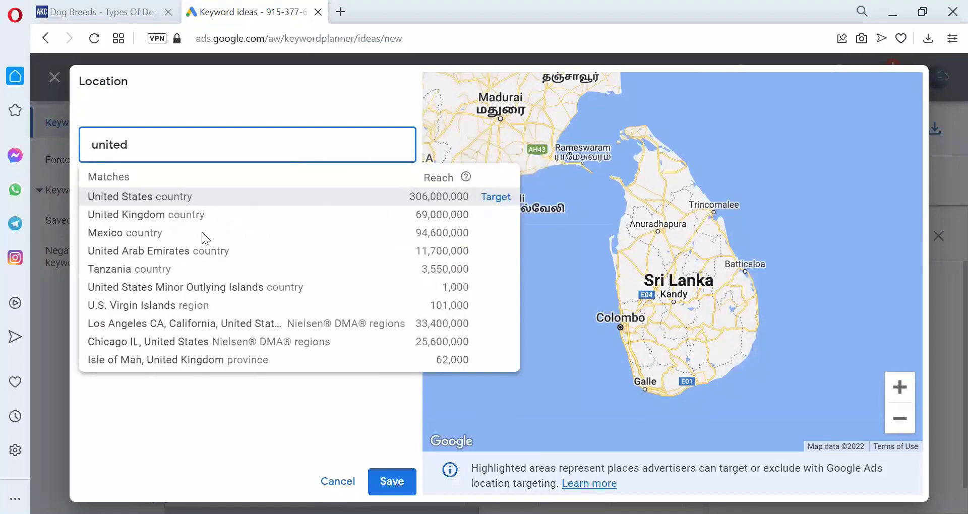
click(194, 193)
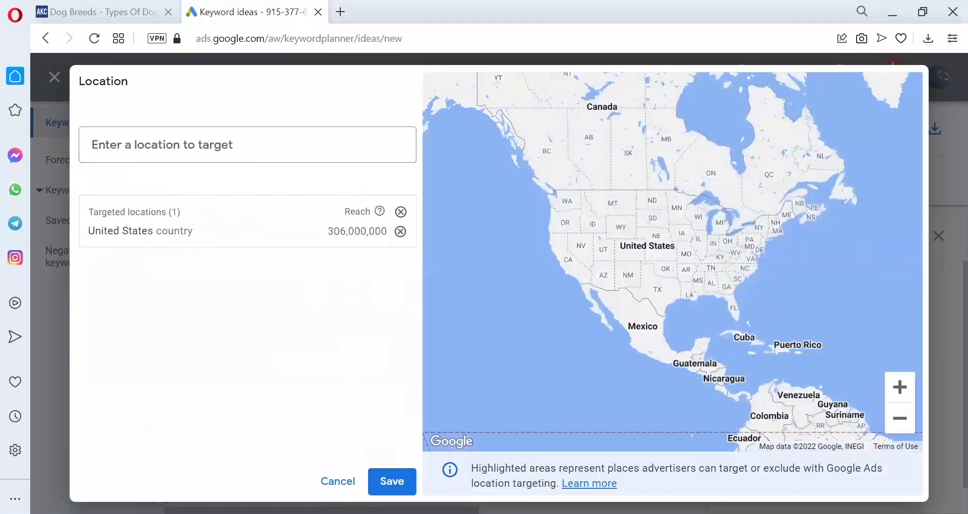
click(379, 474)
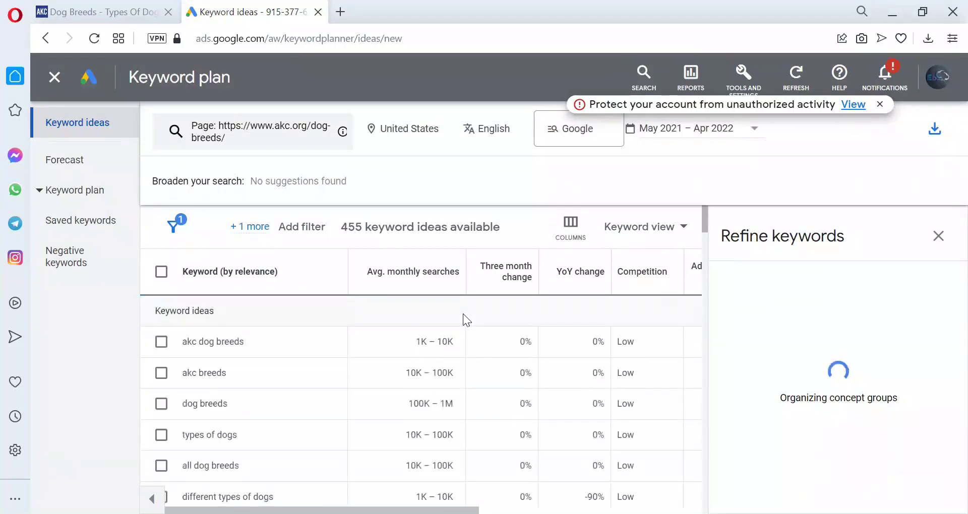
Examine the keyword ideas for the United States, including their average monthly searches and competition.
scroll(463, 314, down, 2)
scroll(463, 314, up, 2)
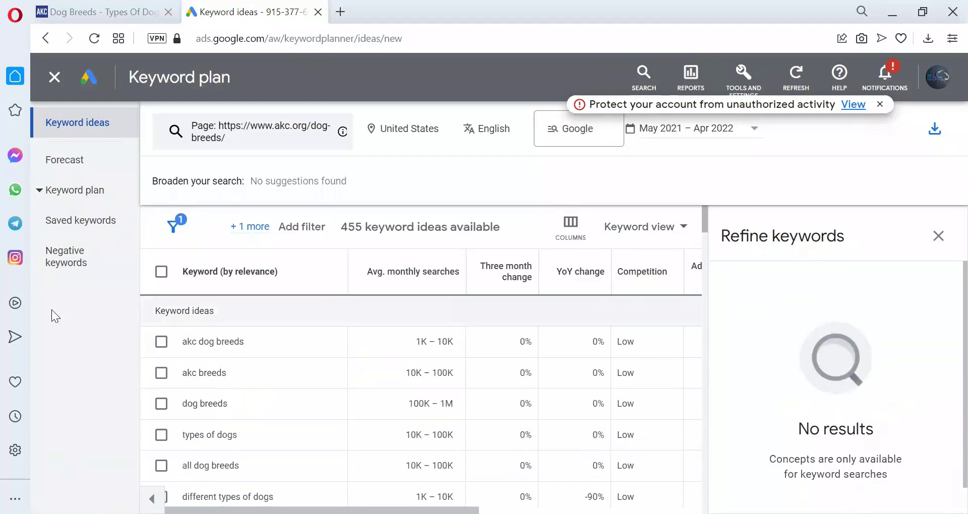
scroll(680, 313, down, 6)
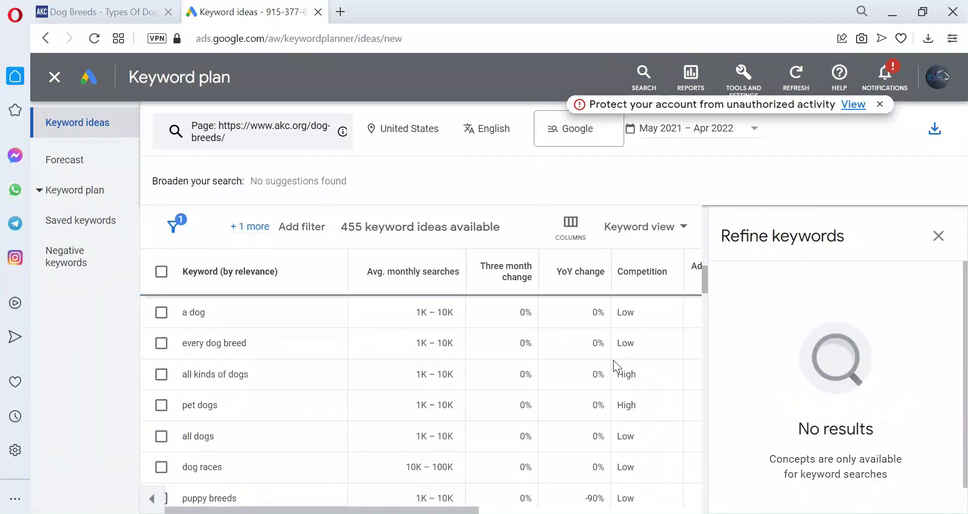
scroll(613, 361, down, 15)
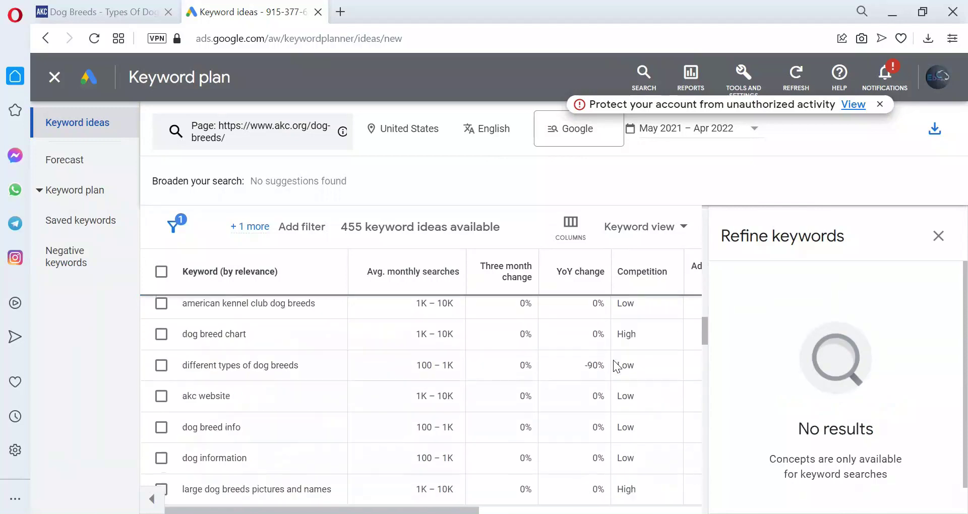
scroll(613, 360, up, 20)
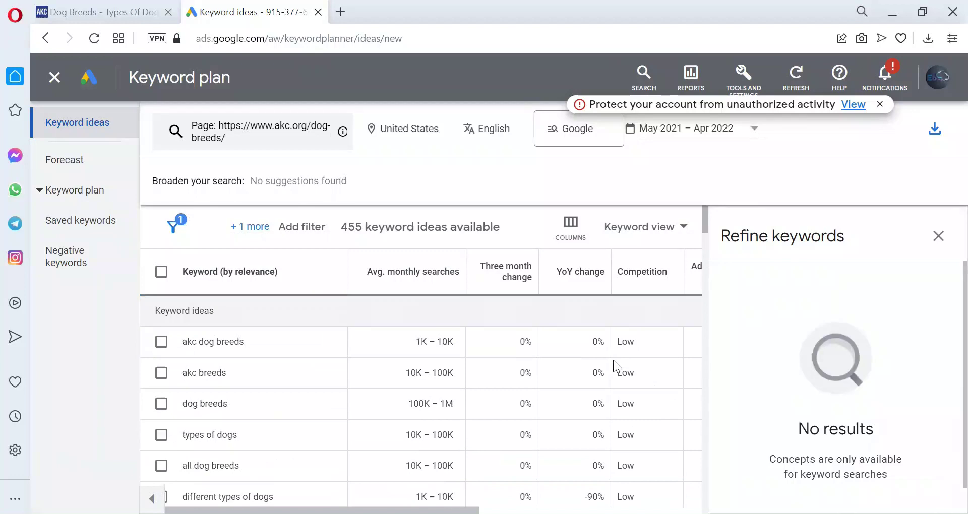
click(443, 278)
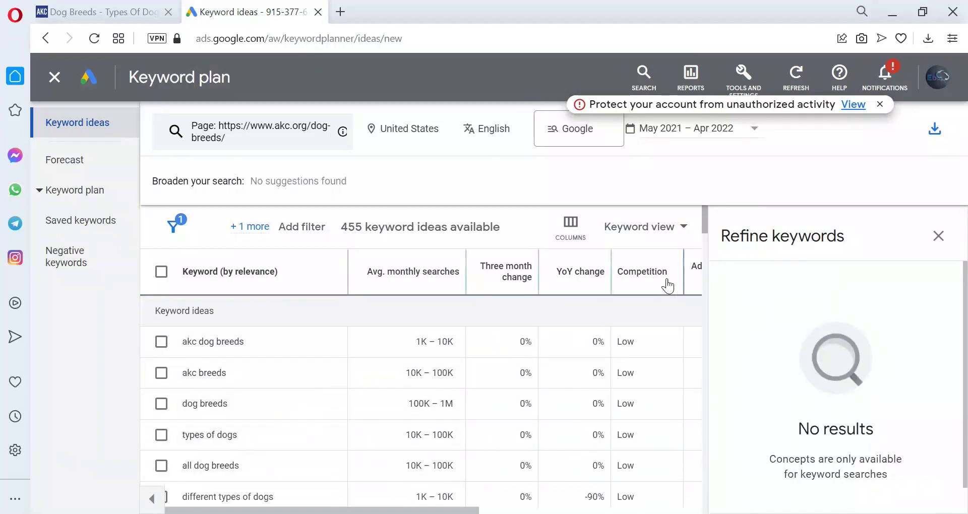
Look through the keyword ideas list and compare the competition level of each keyword.
scroll(642, 369, down, 5)
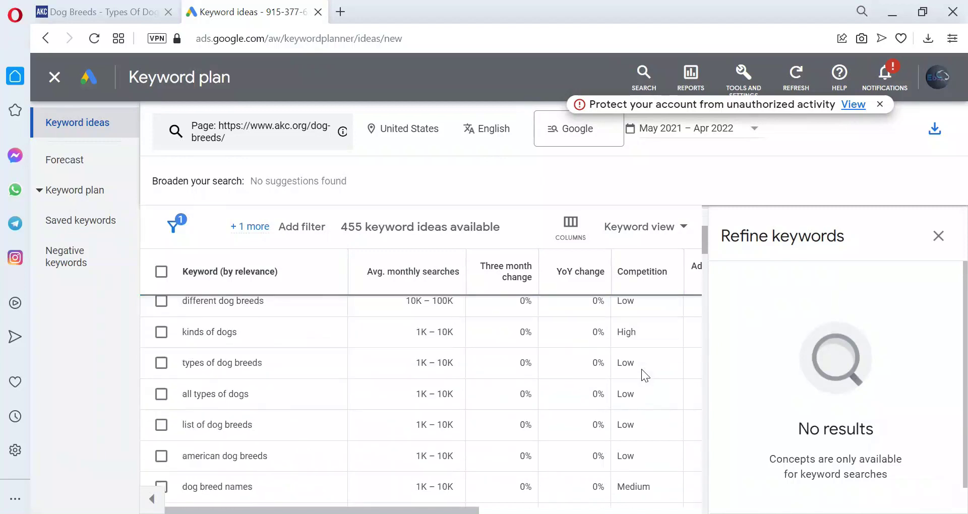
scroll(641, 370, up, 5)
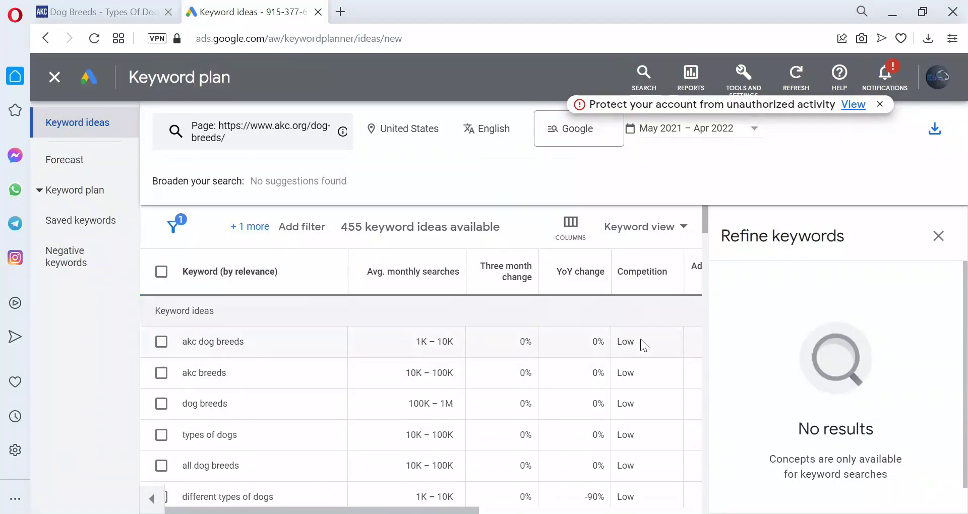
scroll(629, 426, down, 3)
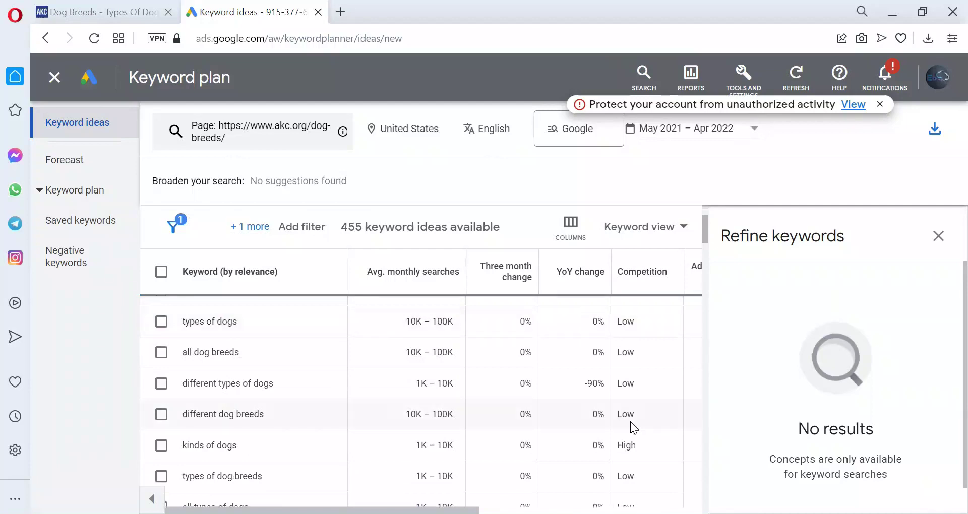
scroll(631, 422, down, 2)
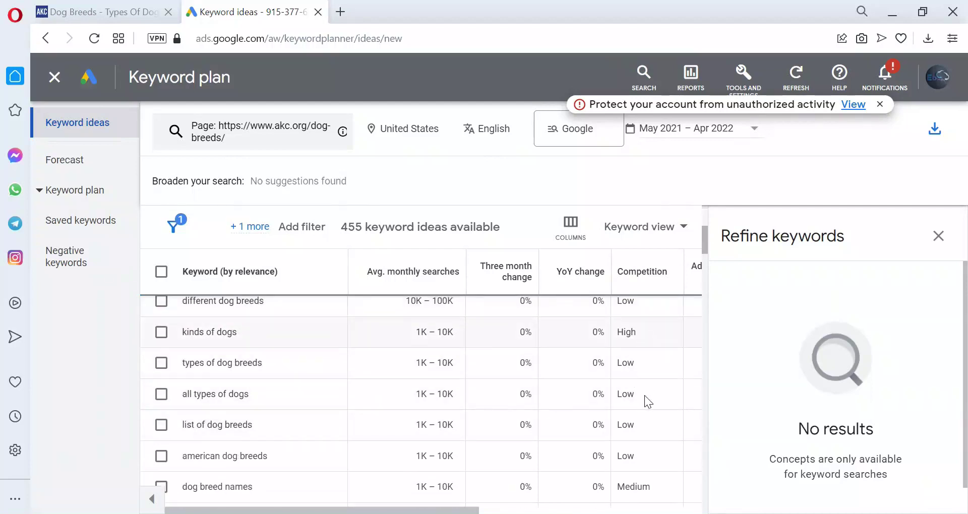
scroll(637, 473, down, 5)
scroll(639, 473, down, 10)
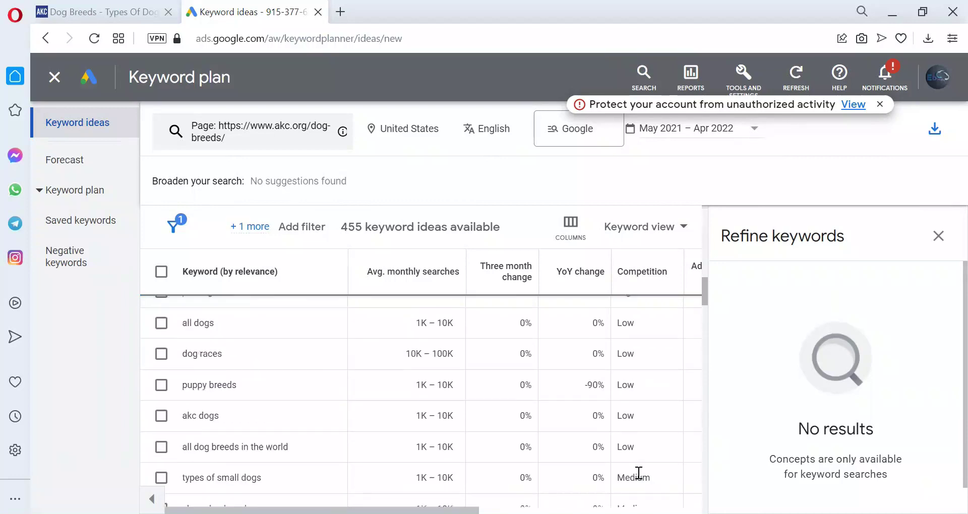
scroll(638, 473, up, 15)
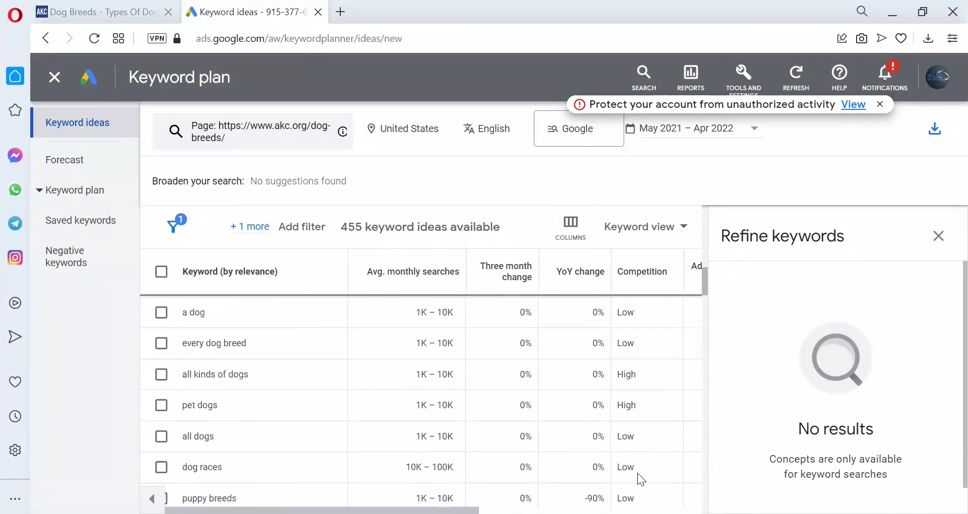
Sort the keyword ideas by competition in ascending order and review the low-competition keywords.
click(652, 279)
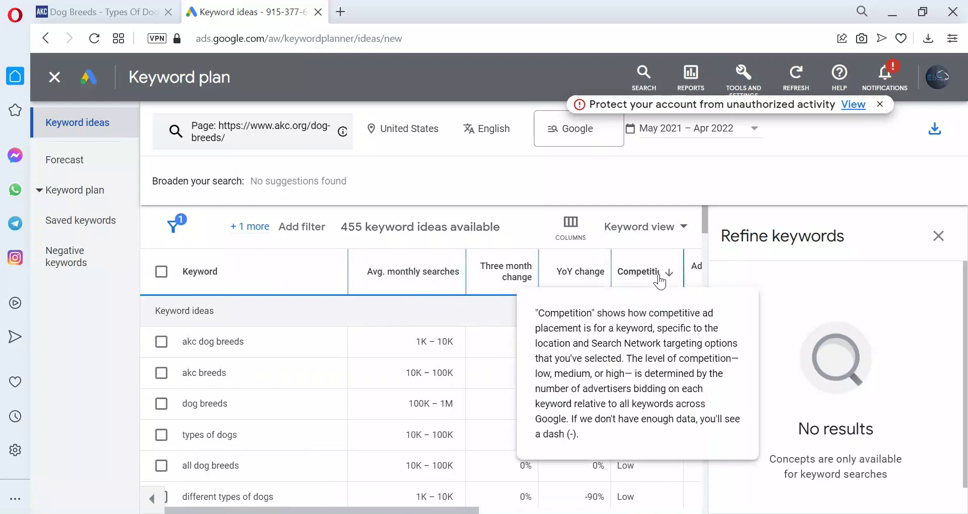
click(670, 278)
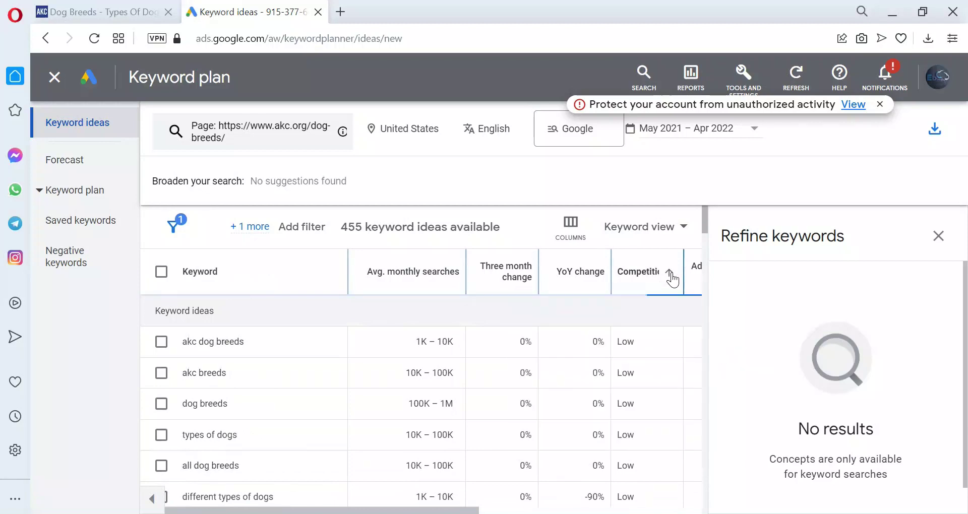
scroll(656, 385, down, 5)
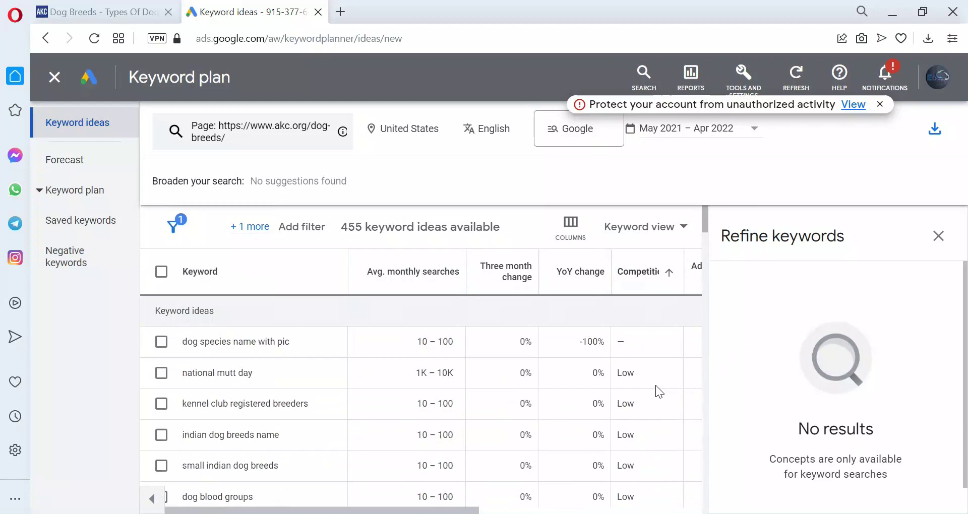
scroll(656, 385, down, 10)
scroll(655, 385, down, 5)
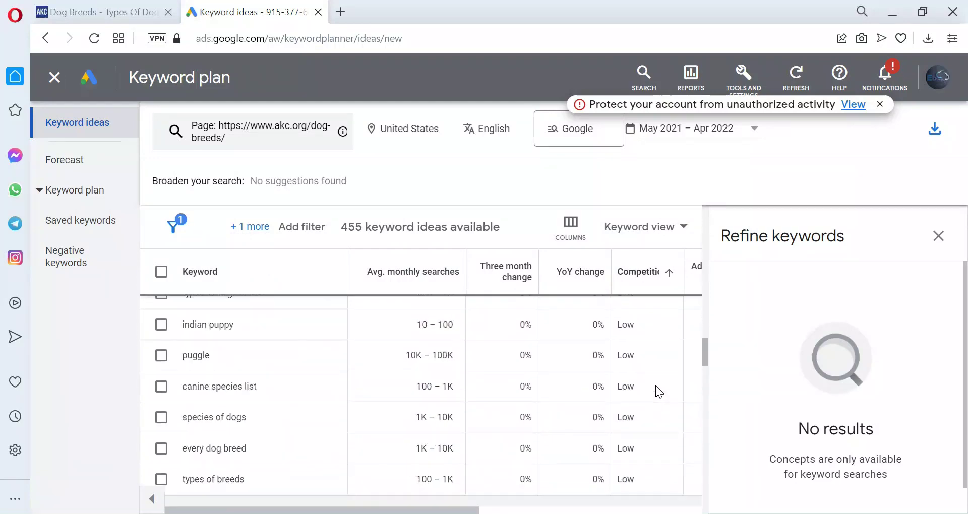
scroll(655, 385, up, 10)
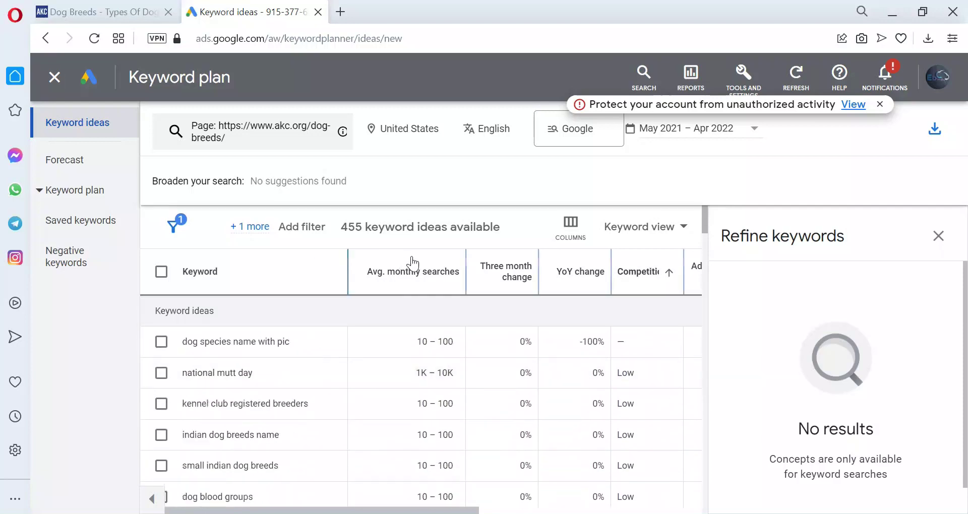
Sort the keyword ideas by average monthly searches in ascending order and review the least-searched keywords.
click(426, 272)
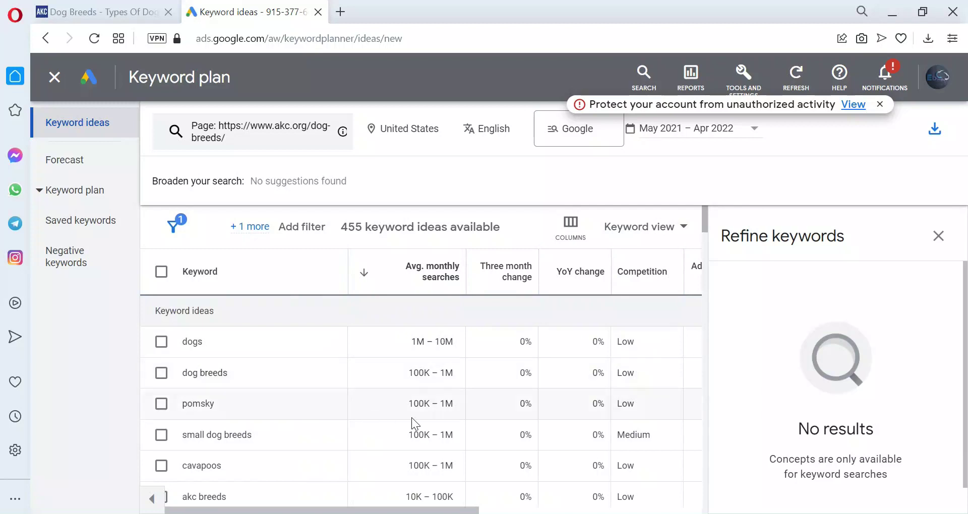
click(365, 274)
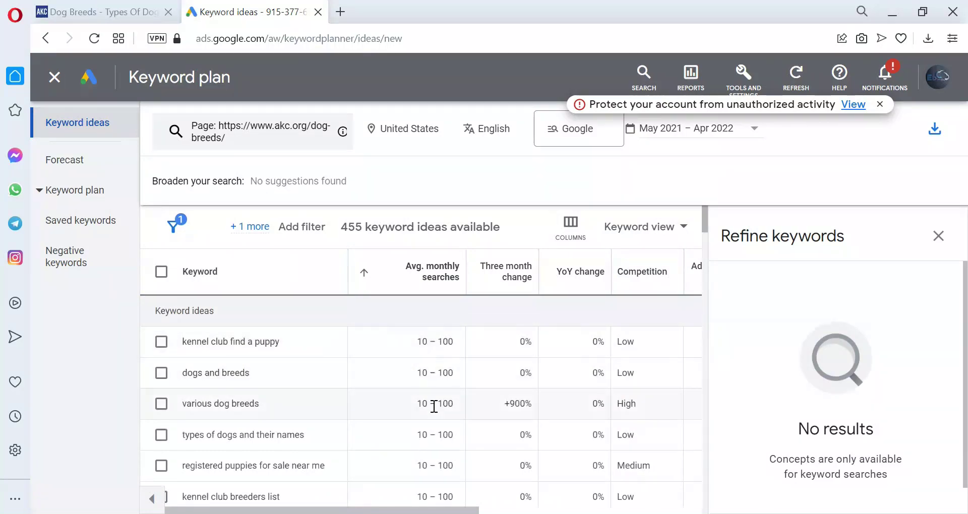
scroll(434, 406, down, 2)
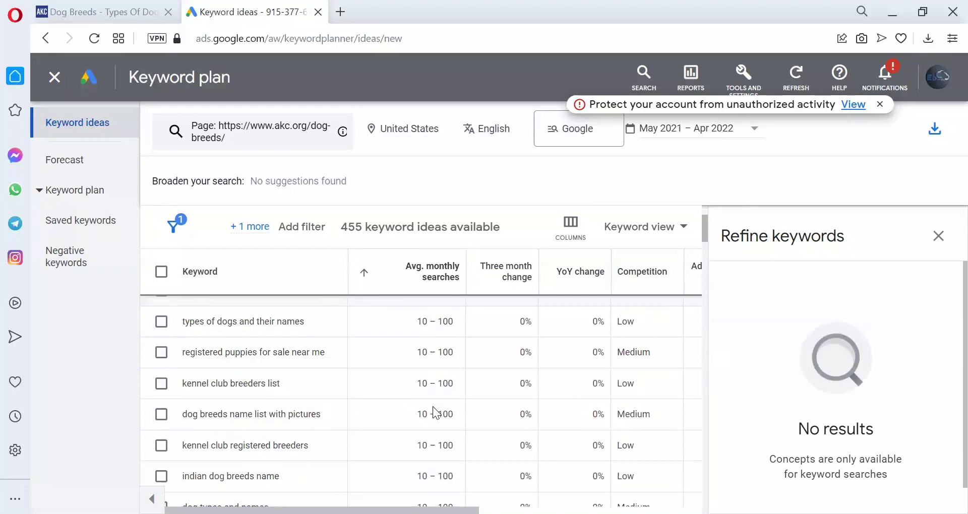
scroll(432, 406, down, 4)
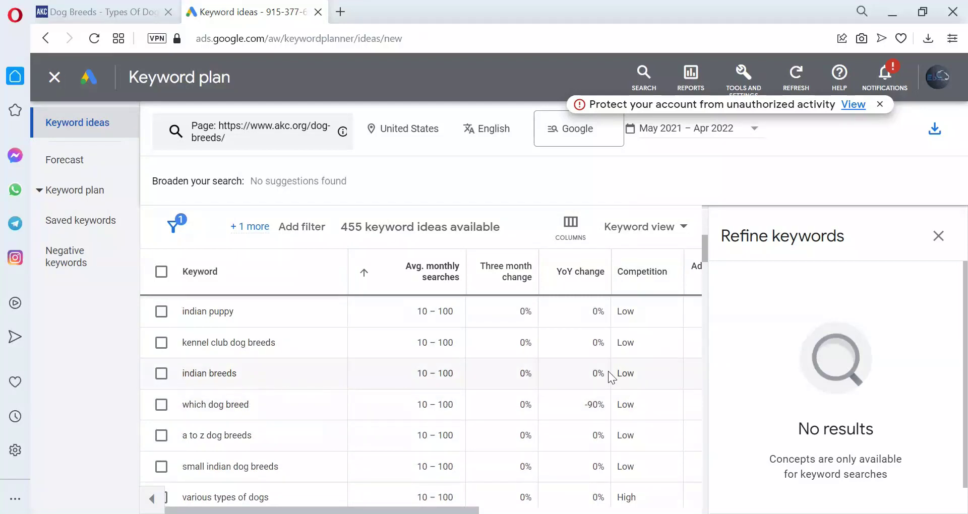
scroll(383, 365, down, 6)
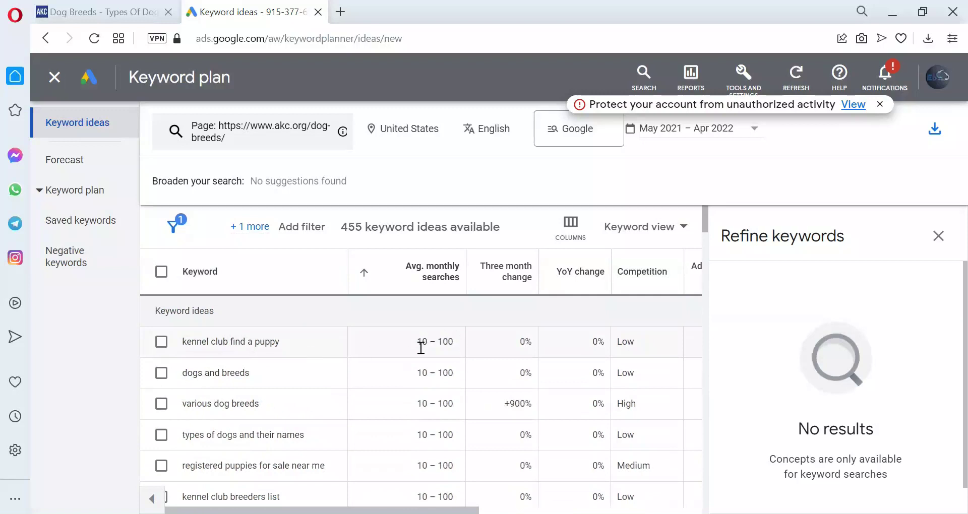
Sort the keyword ideas by average monthly searches in descending order and review the most-searched keywords with their competition.
click(365, 273)
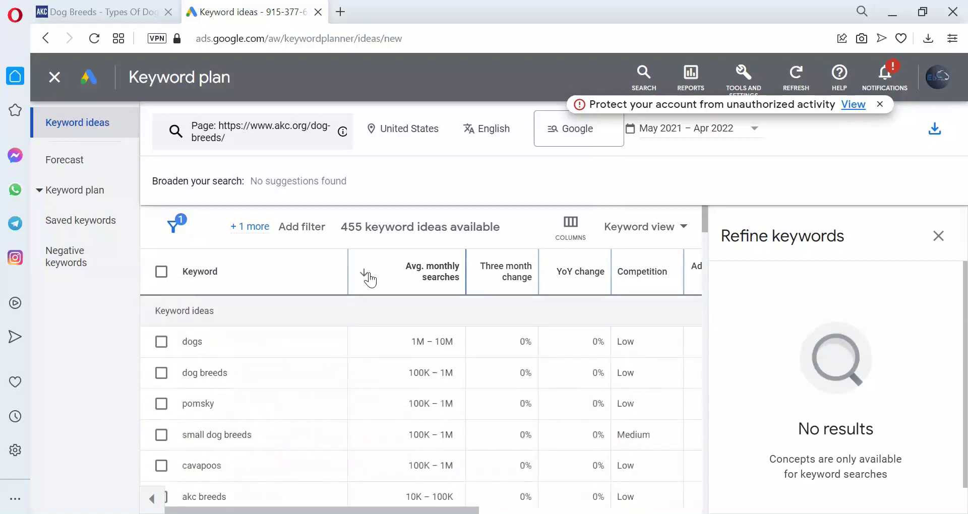
scroll(455, 386, down, 3)
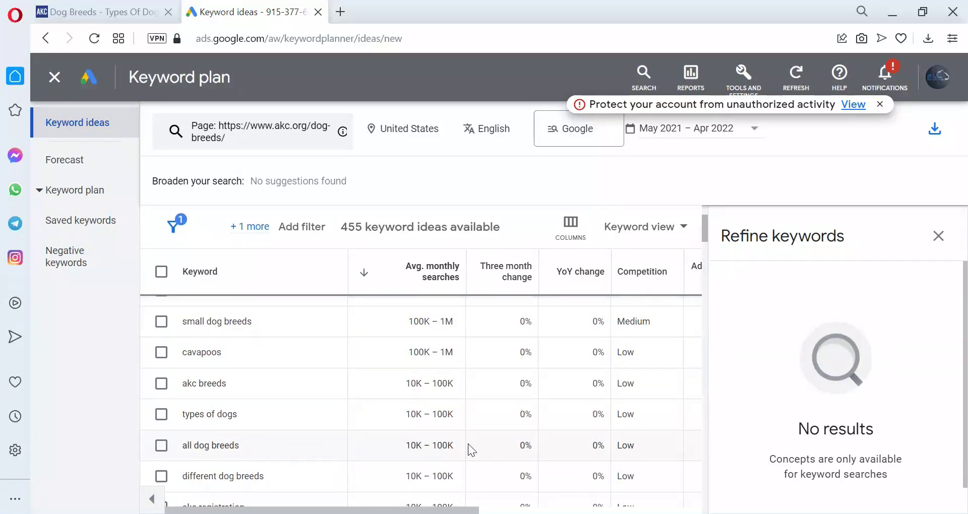
scroll(630, 446, down, 2)
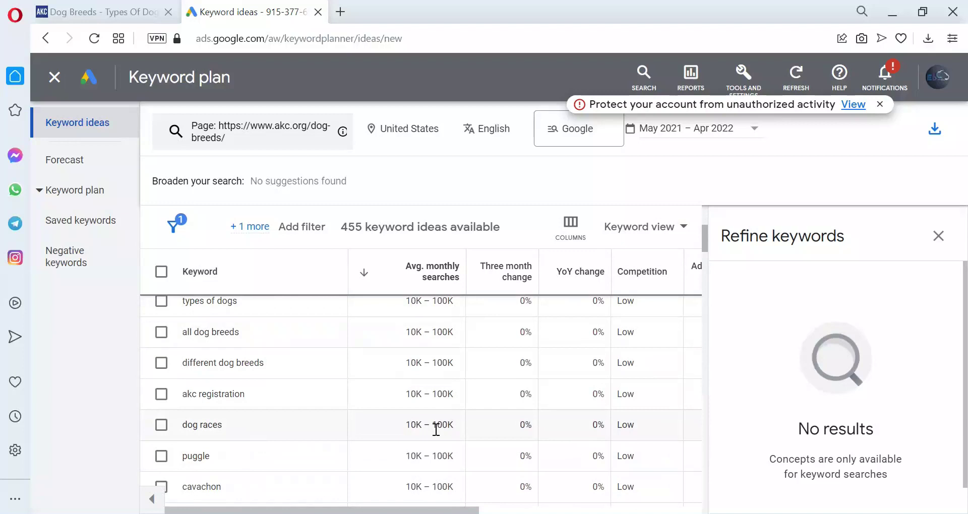
scroll(434, 429, down, 4)
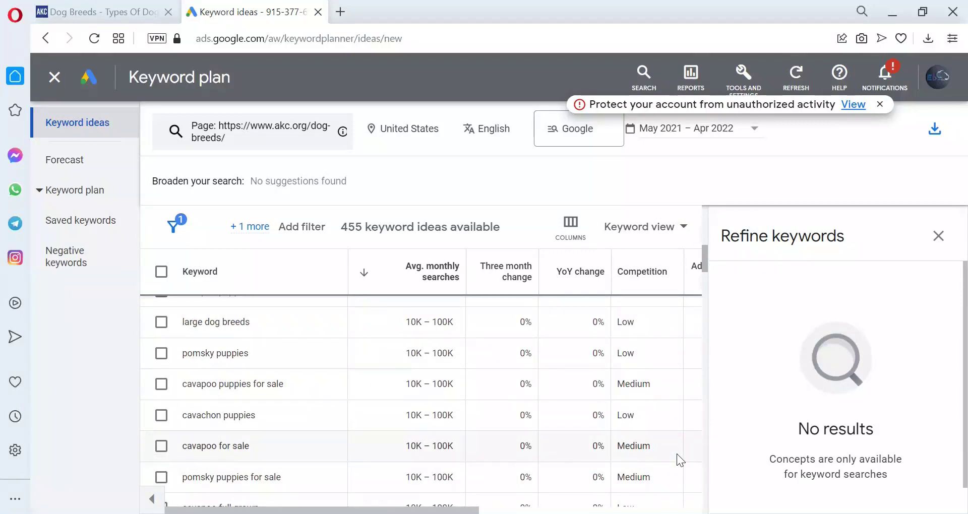
scroll(534, 429, down, 5)
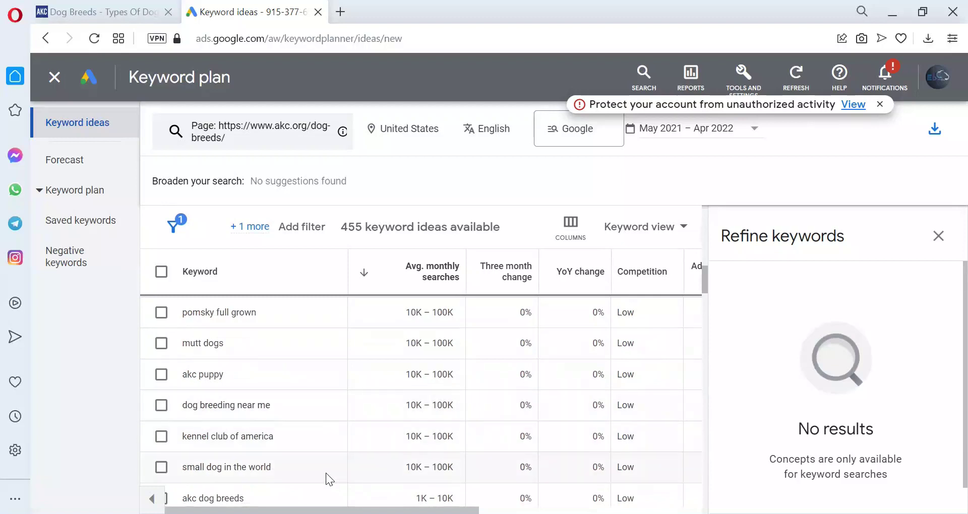
scroll(359, 467, down, 2)
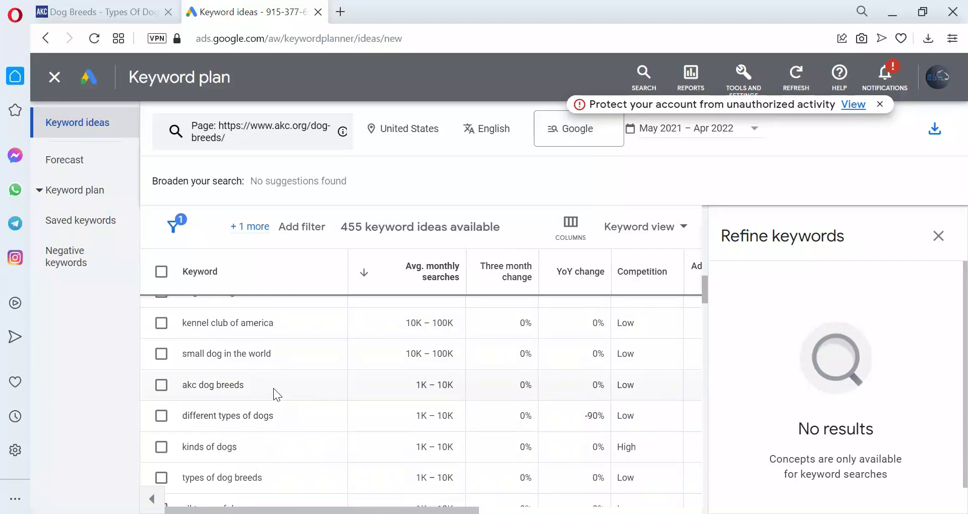
scroll(462, 385, down, 10)
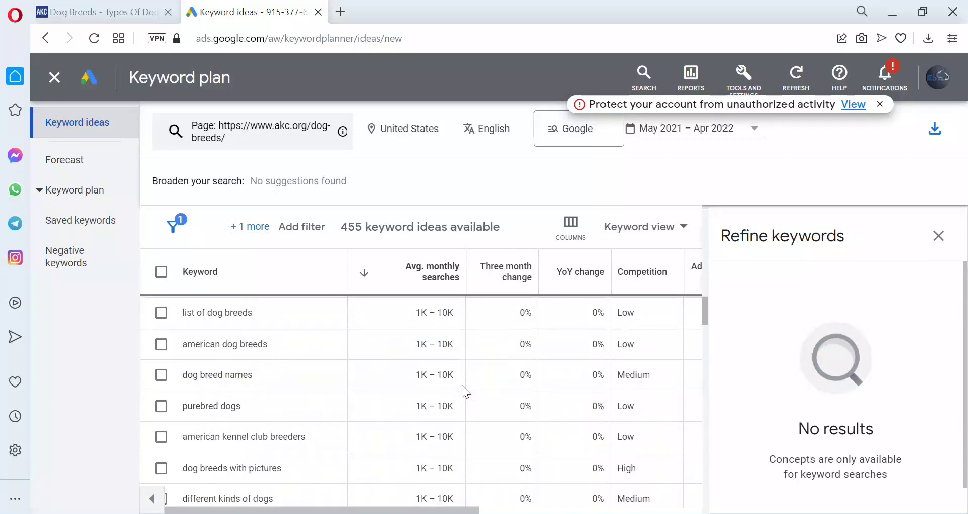
scroll(462, 386, up, 10)
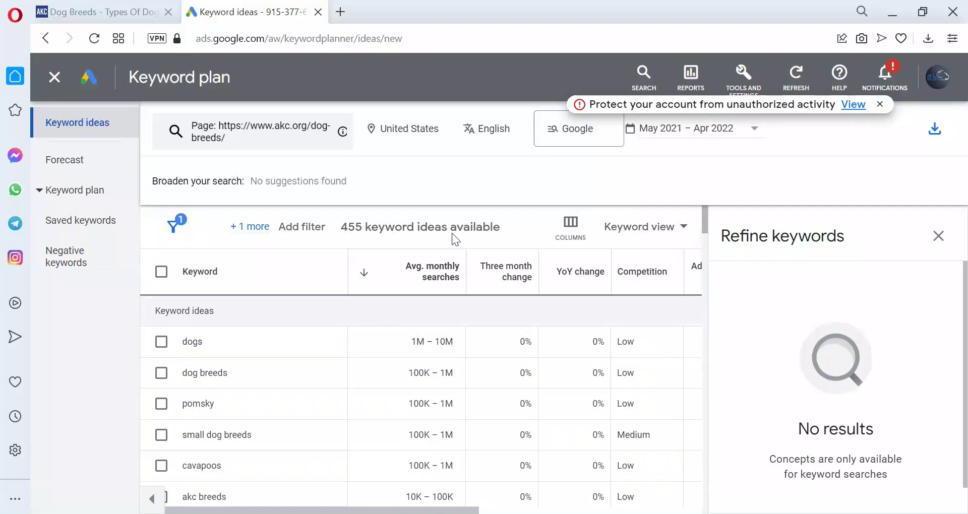
Download the keyword ideas to Google Sheets in My Drive as Keyword Stats 2022-05-24 at 12_22_46.
click(933, 132)
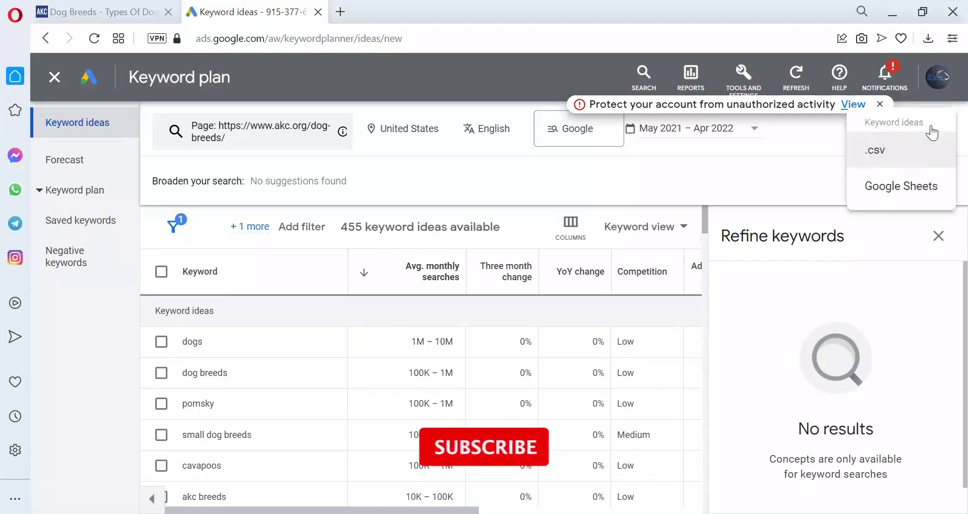
click(910, 187)
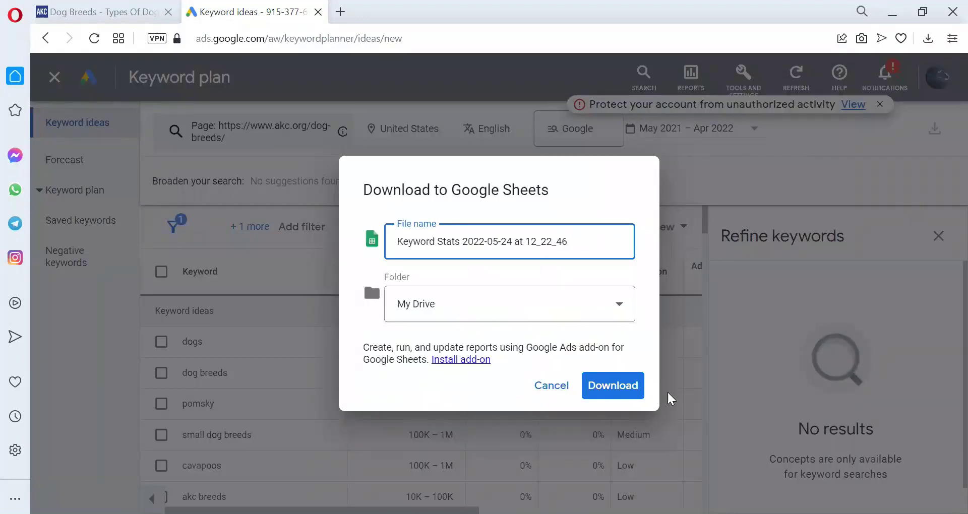
click(631, 390)
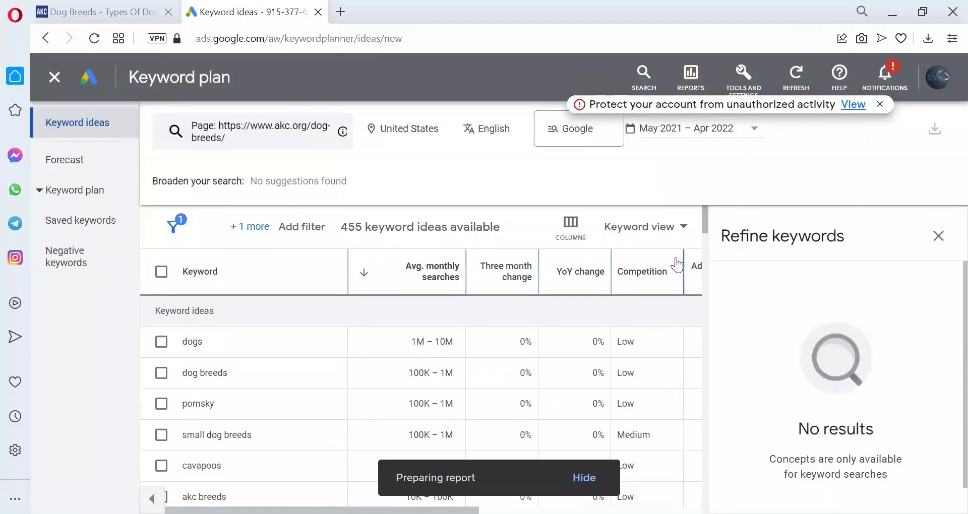
Open google.com in a new tab and switch to the Google account used for Keyword Planner.
click(341, 12)
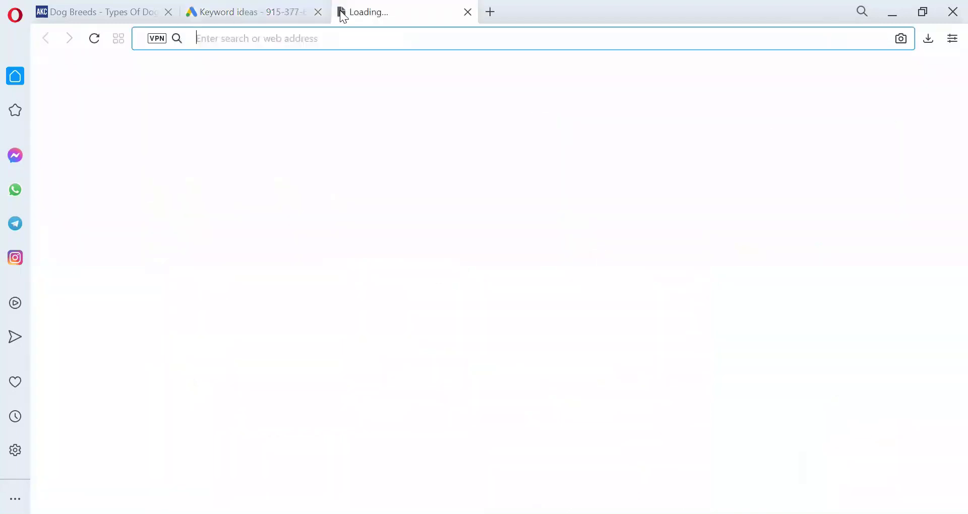
text(google.com)
key(Return)
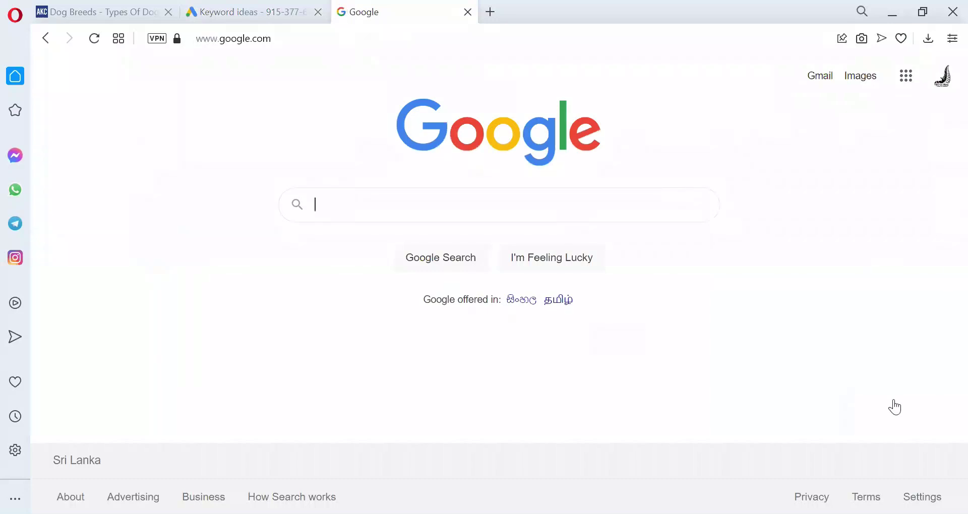
click(942, 75)
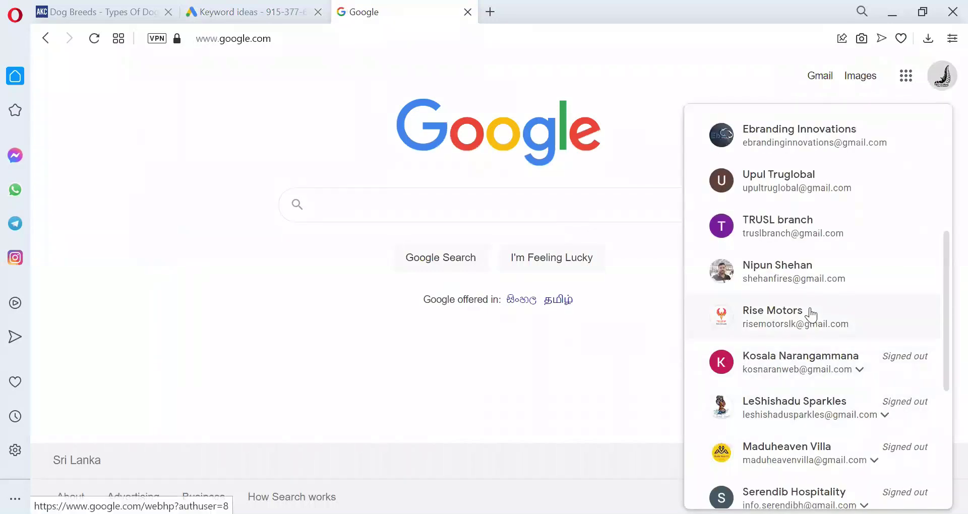
scroll(812, 299, up, 2)
click(825, 215)
Go to Google Sheets, dismiss the welcome message and open the spreadsheet Keyword Stats 2022-05-24 at 12_22_46.
click(906, 76)
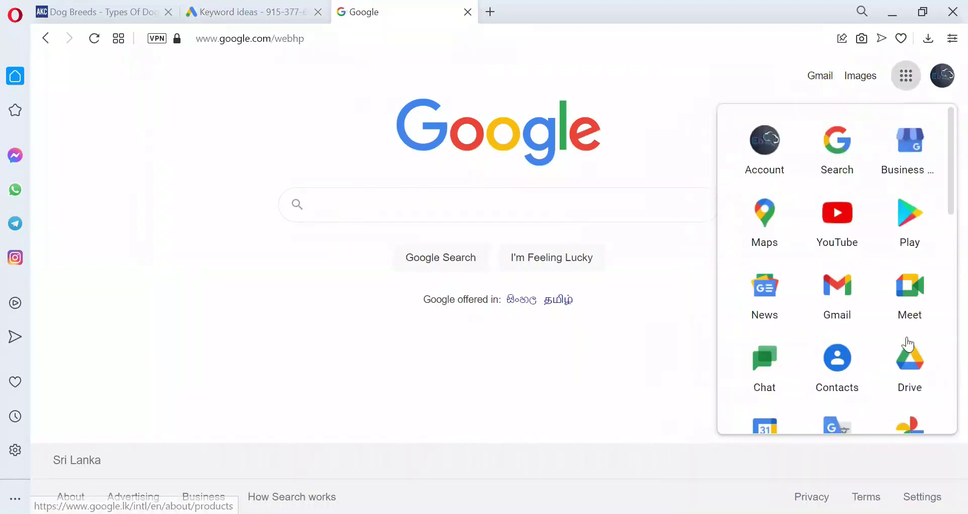
scroll(884, 318, down, 2)
scroll(887, 319, down, 5)
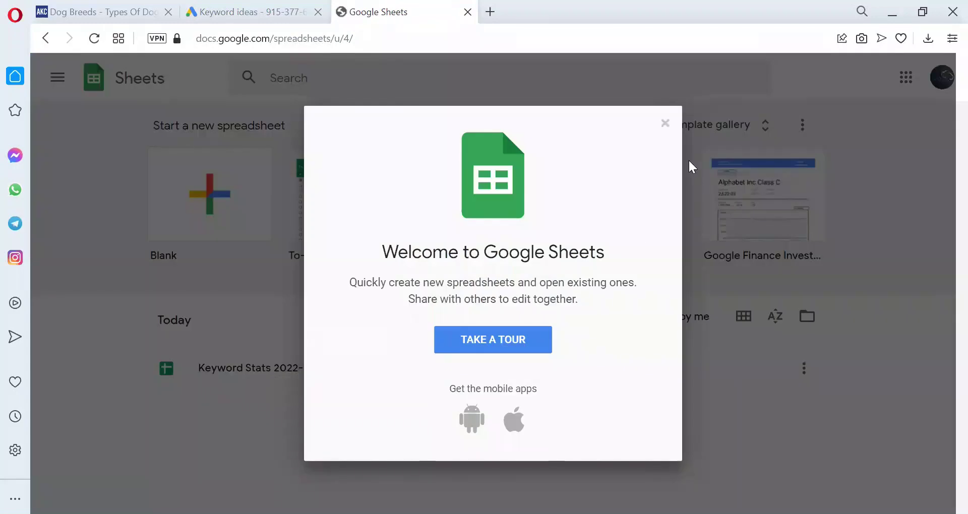
click(666, 123)
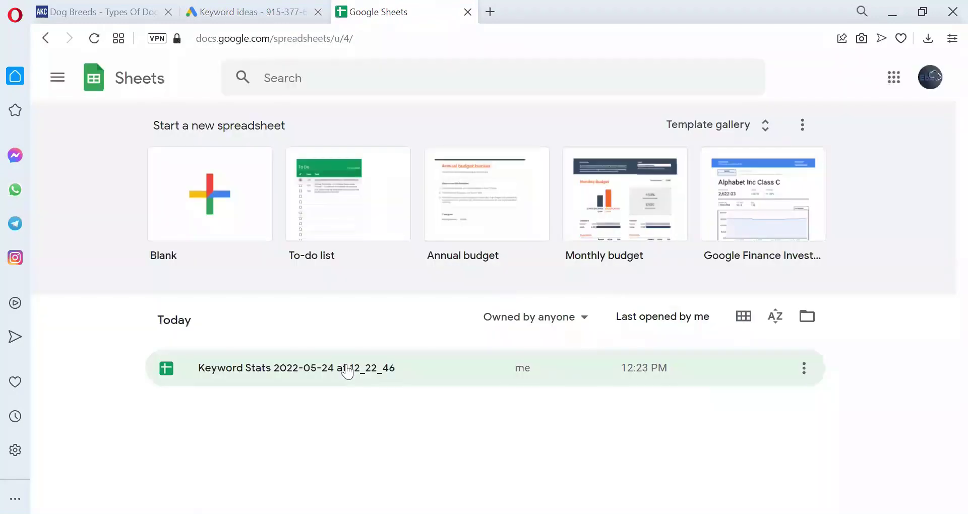
click(347, 366)
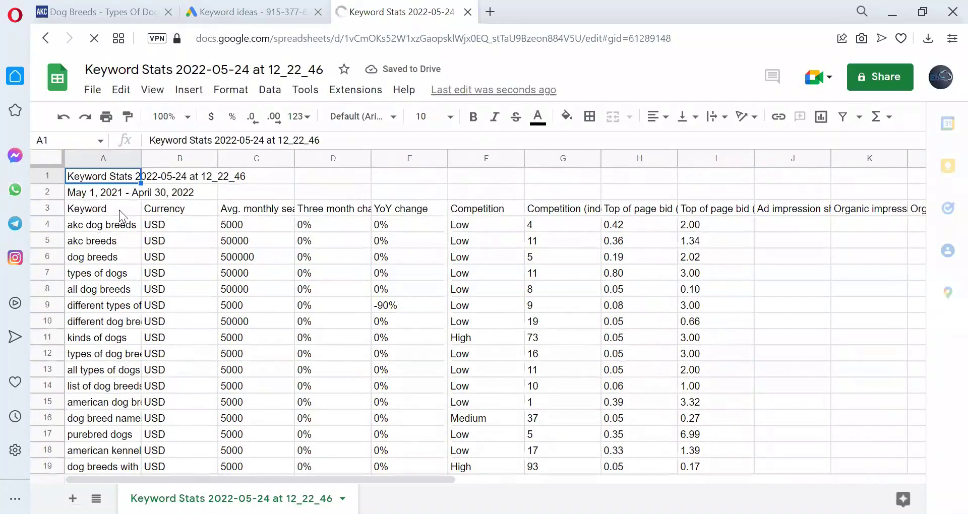
Examine the Keyword, average monthly searches and Competition columns of the exported spreadsheet one after another.
click(119, 210)
click(122, 160)
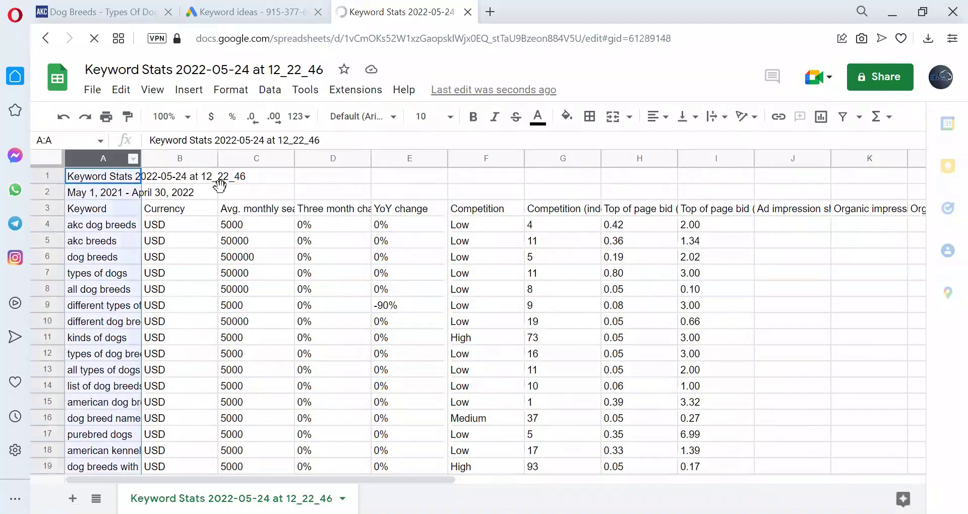
click(269, 160)
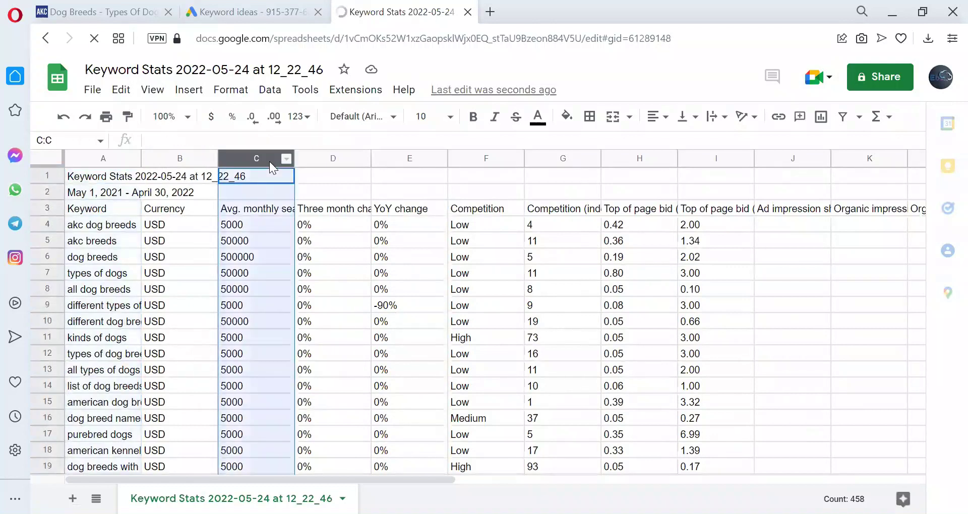
click(491, 160)
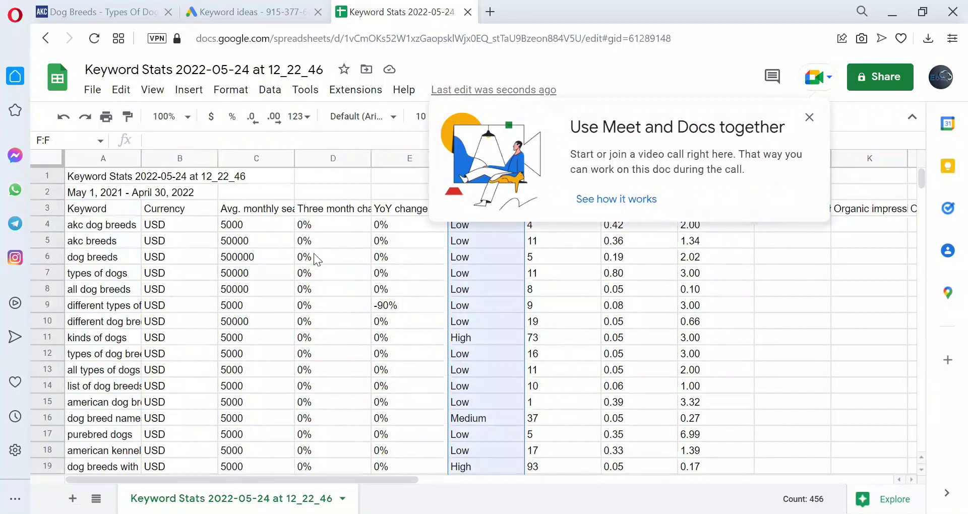
click(239, 11)
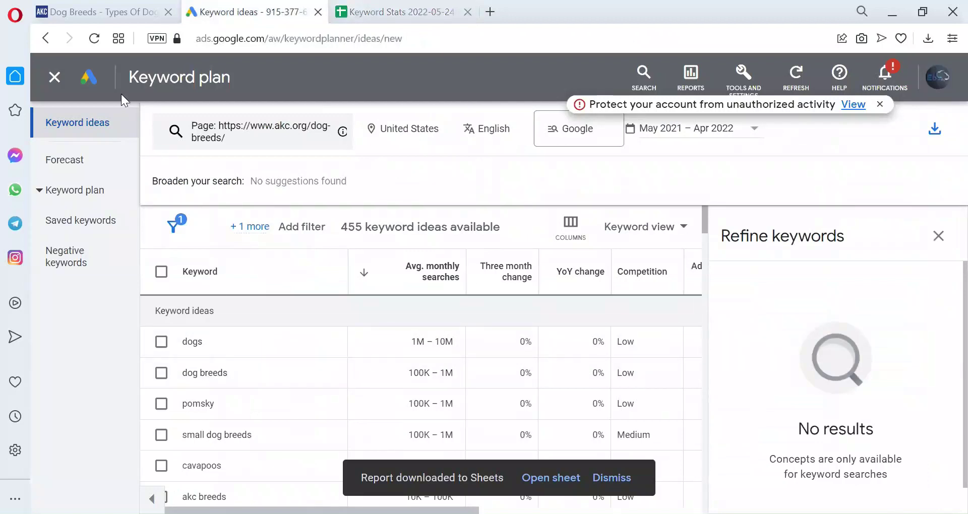
click(54, 42)
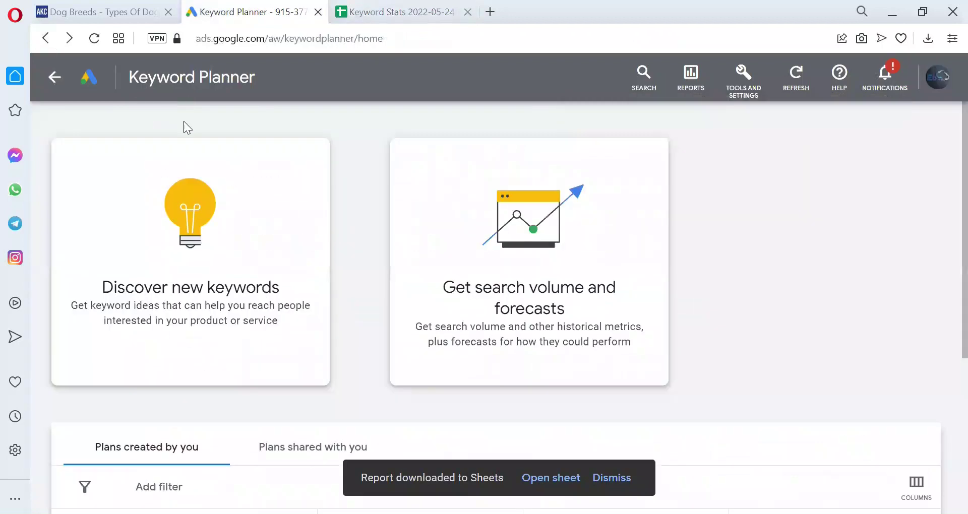
click(243, 238)
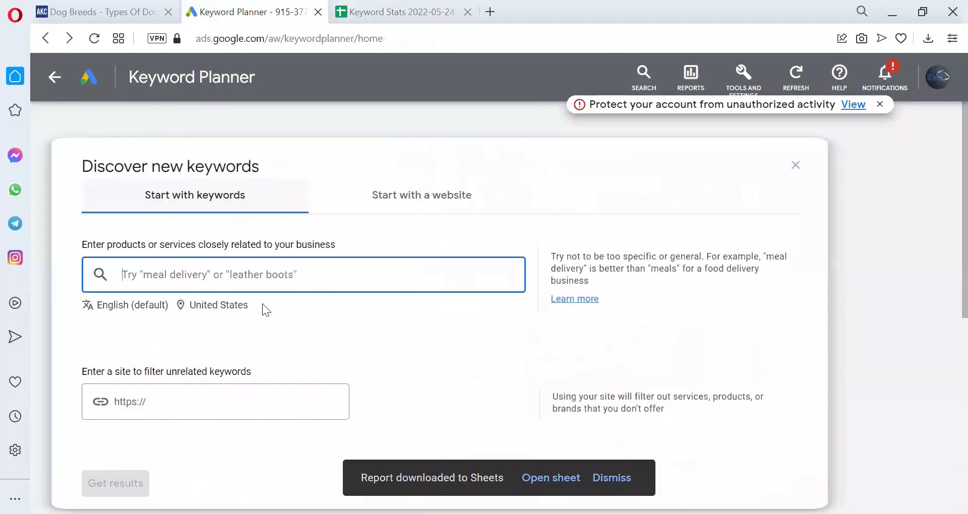
click(401, 201)
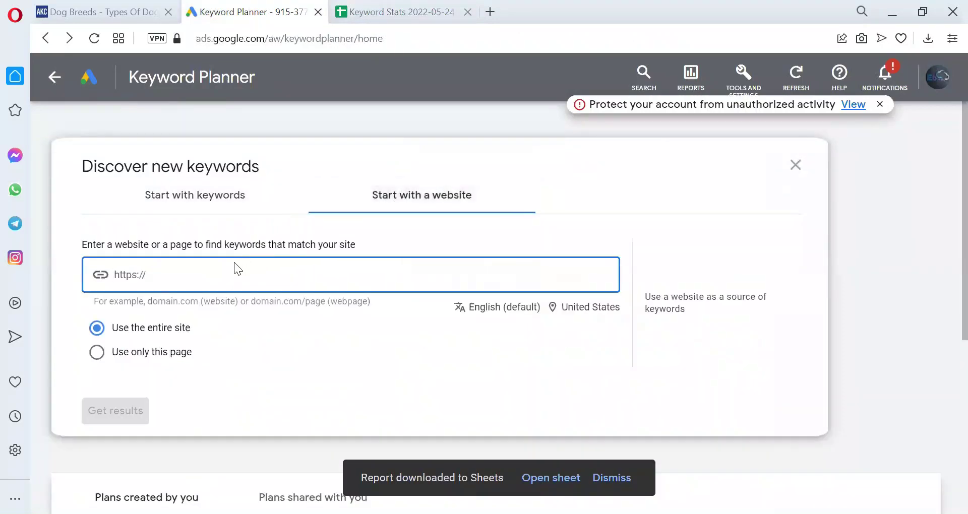
click(235, 274)
text(https://www.akc.org/dog-breeds/)
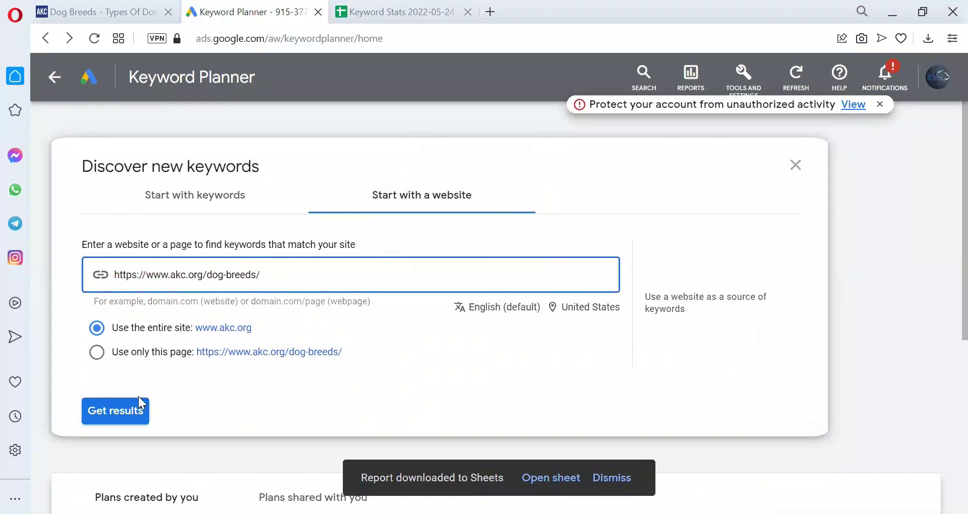
click(133, 417)
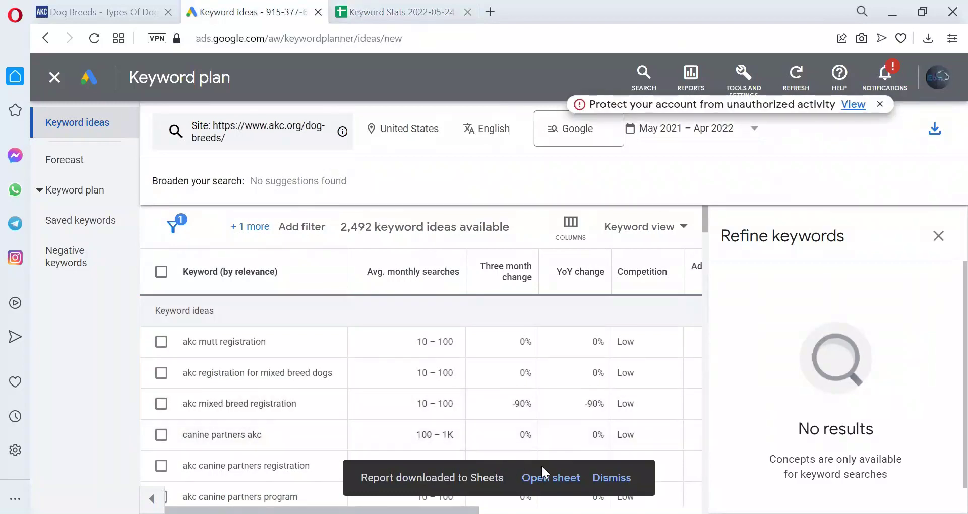
click(622, 483)
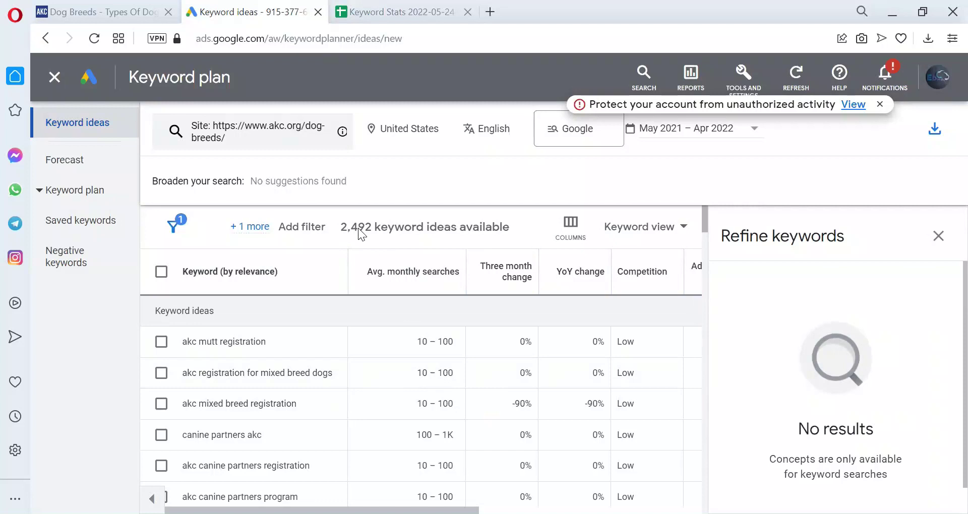
Look through the site-wide keyword ideas with their average monthly searches and competition.
scroll(387, 382, down, 5)
scroll(387, 382, down, 3)
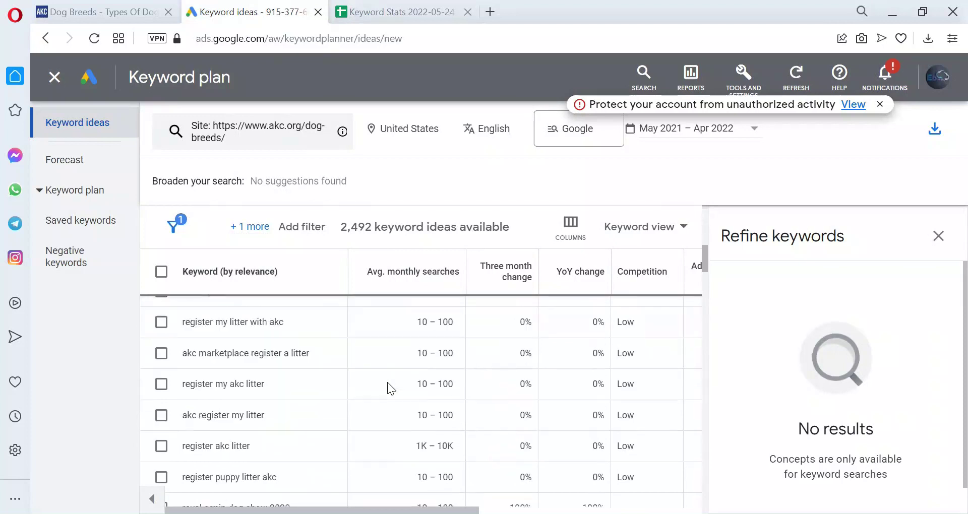
scroll(387, 383, down, 2)
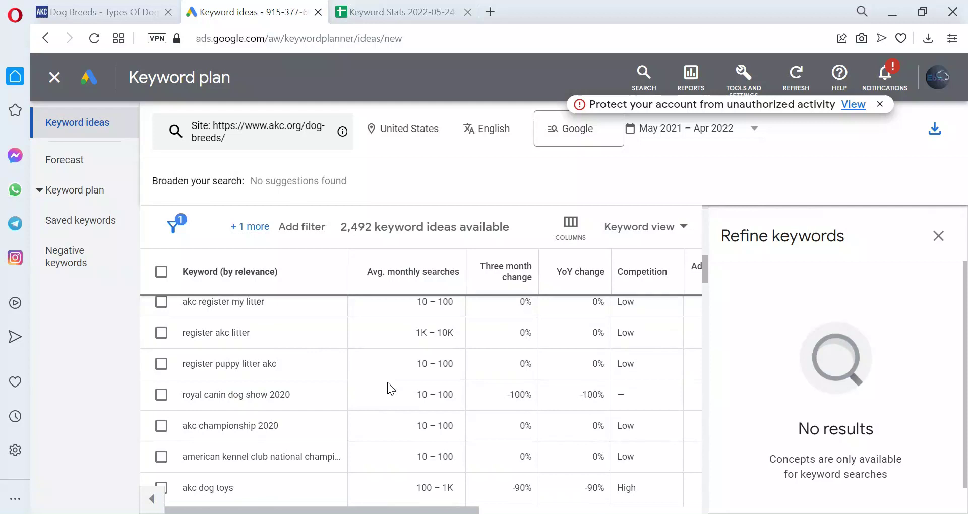
scroll(387, 382, up, 10)
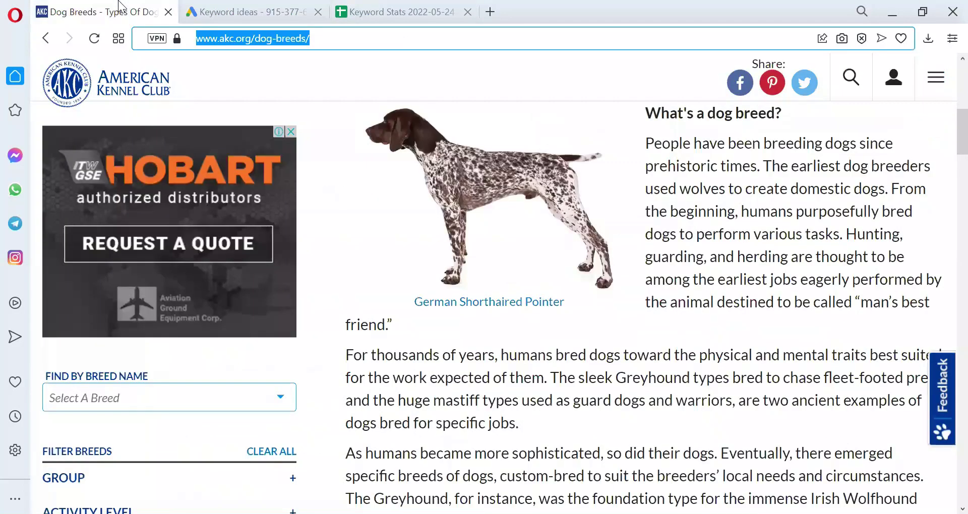
Return from the American Kennel Club page to its Google results and select the existing dog breeds query for replacement.
click(101, 11)
click(41, 42)
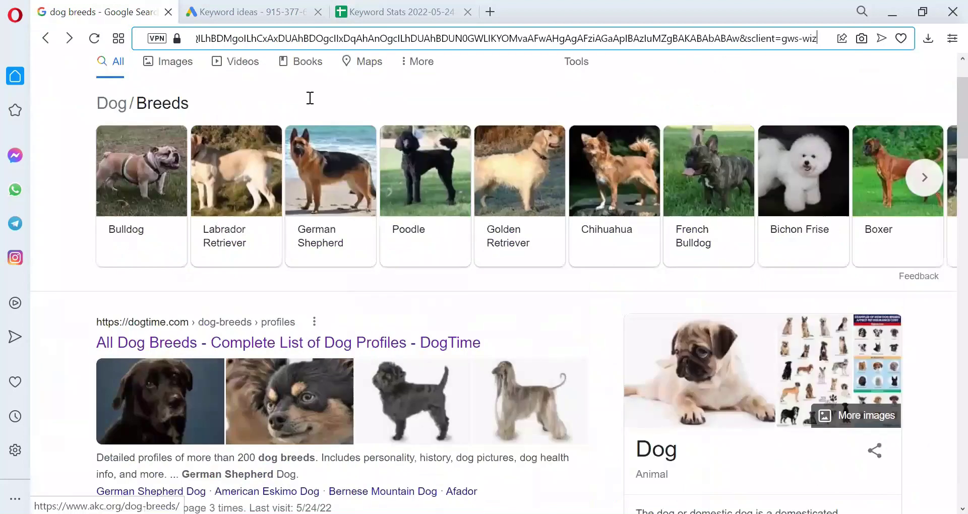
scroll(302, 97, up, 2)
click(188, 95)
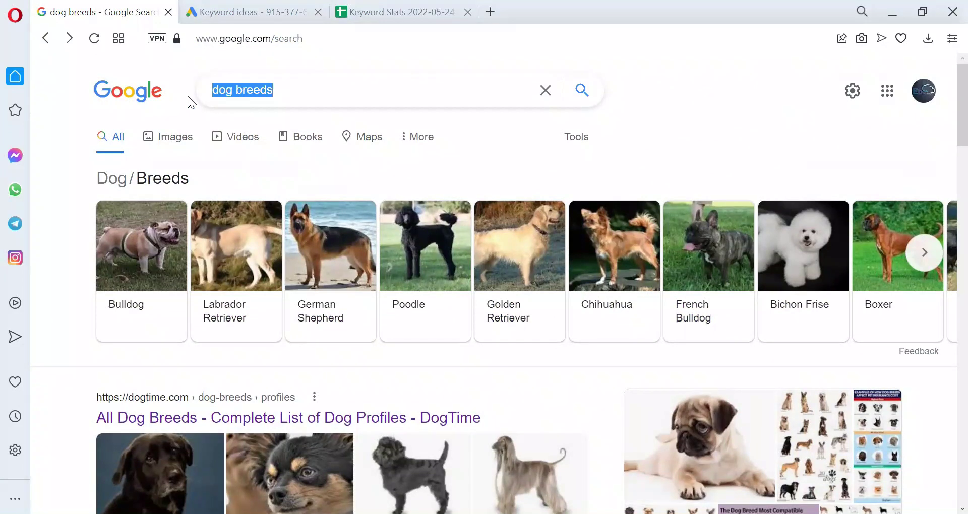
text(delath)
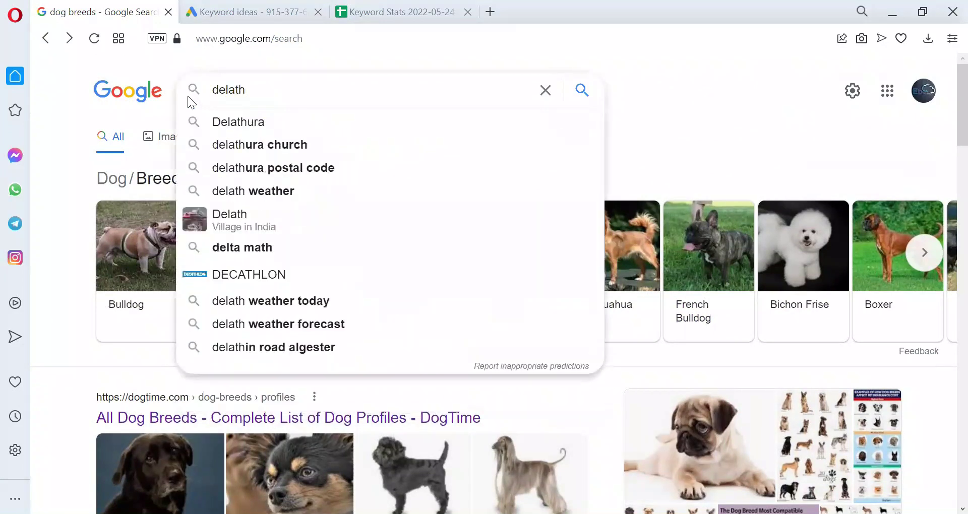
key(BackSpace)
key(BackSpace)
key(BackSpace)
key(BackSpace)
key(BackSpace)
key(BackSpace)
text(hela)
key(BackSpace)
key(BackSpace)
text(alth)
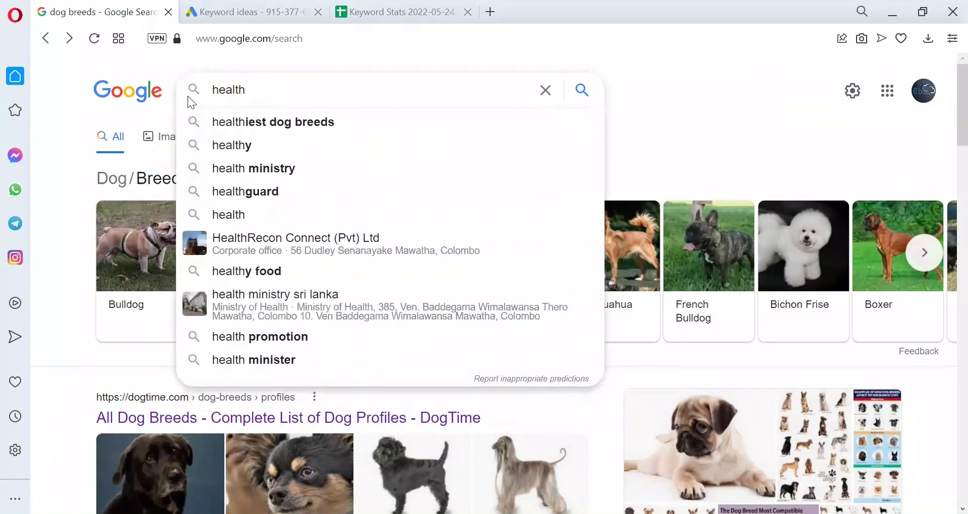
key(BackSpace)
key(BackSpace)
key(BackSpace)
key(BackSpace)
key(BackSpace)
key(BackSpace)
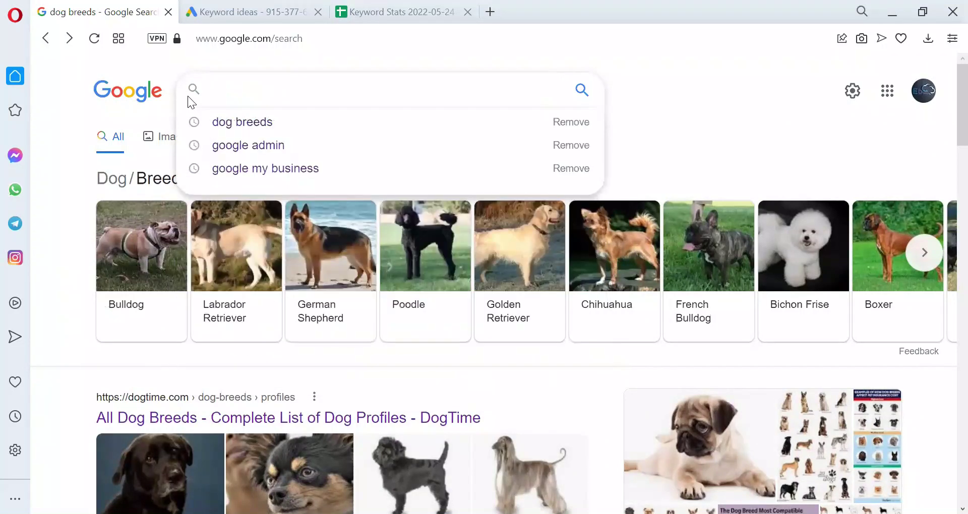
Search Google for "how to lose weight".
text(how to loose)
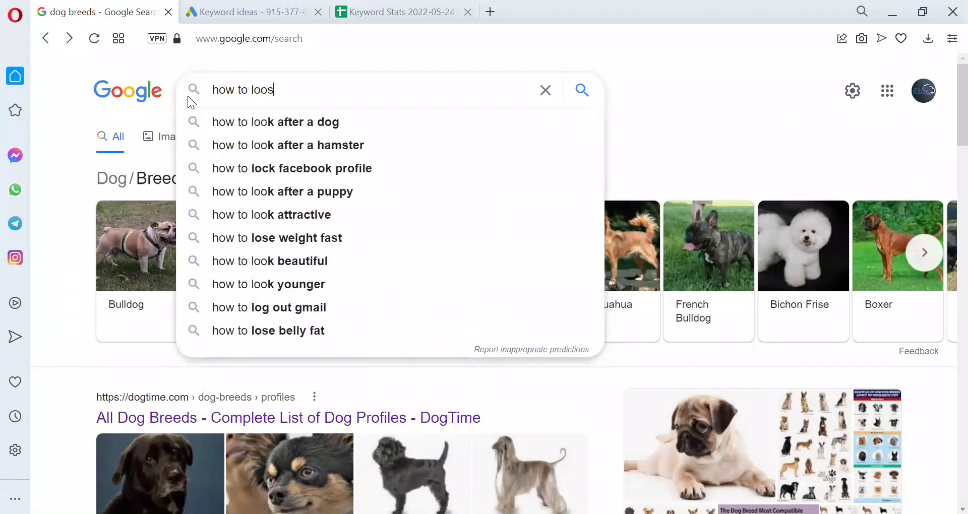
key(BackSpace)
key(BackSpace)
key(BackSpace)
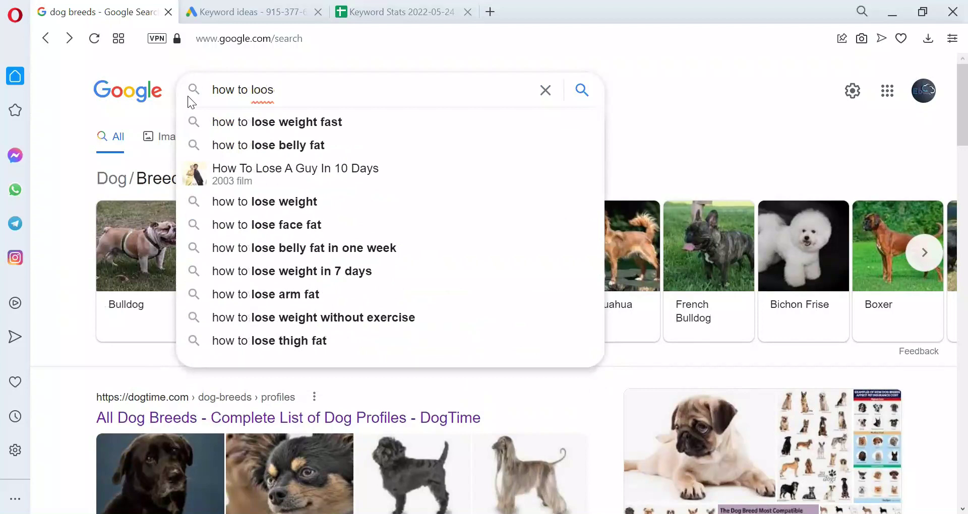
text(se weight)
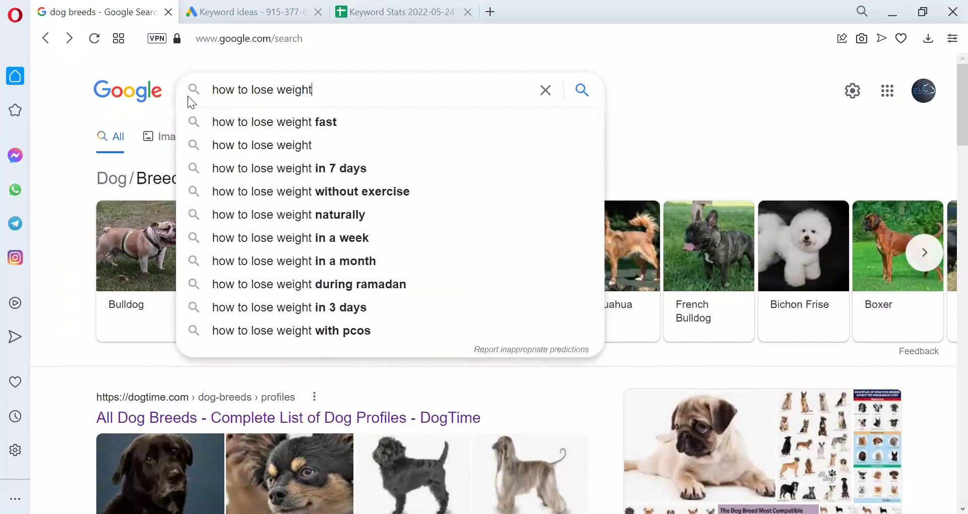
key(Return)
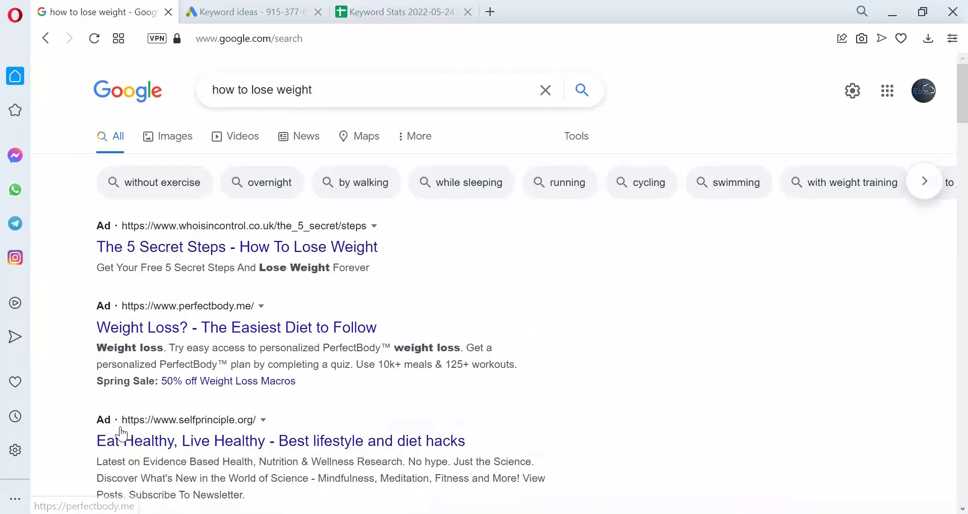
Open the NHS result "12 tips to help you lose weight" below the ads and copy the page's address.
scroll(121, 434, down, 3)
scroll(174, 323, down, 2)
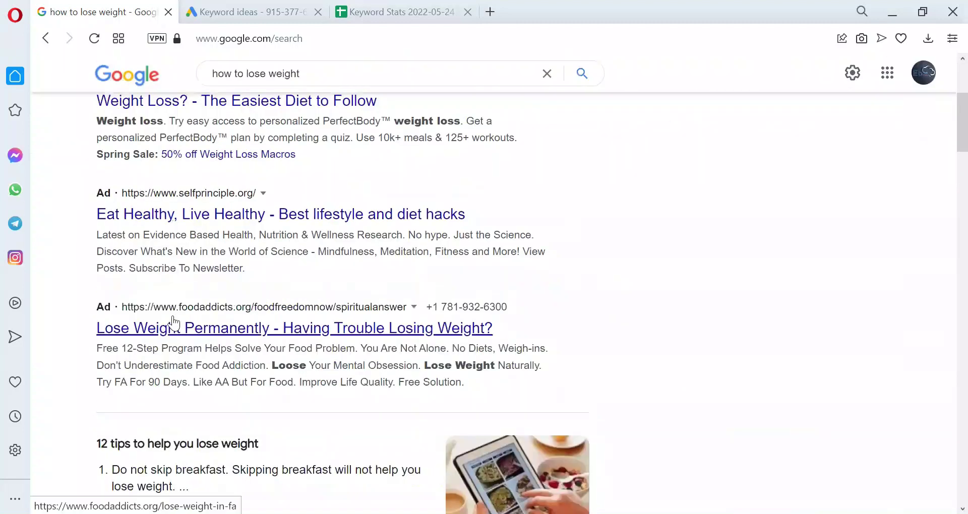
scroll(174, 323, down, 9)
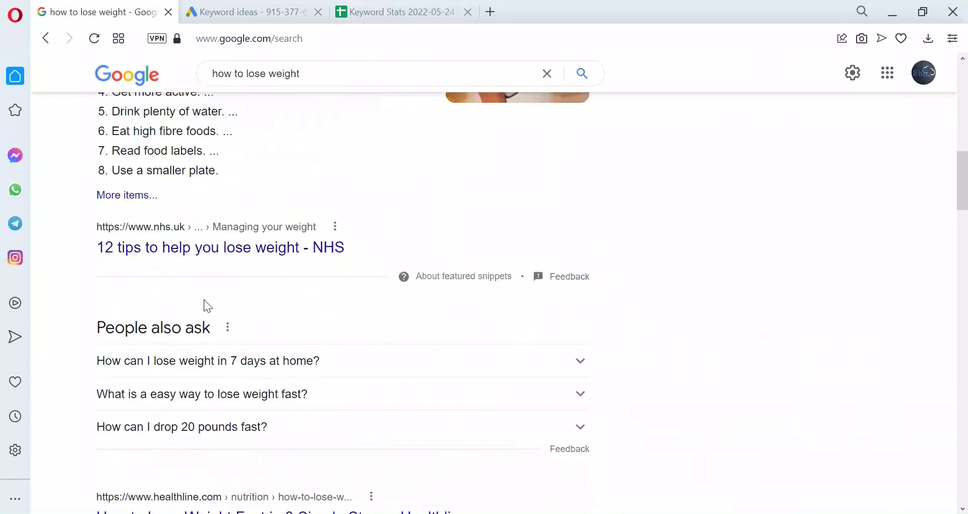
click(169, 252)
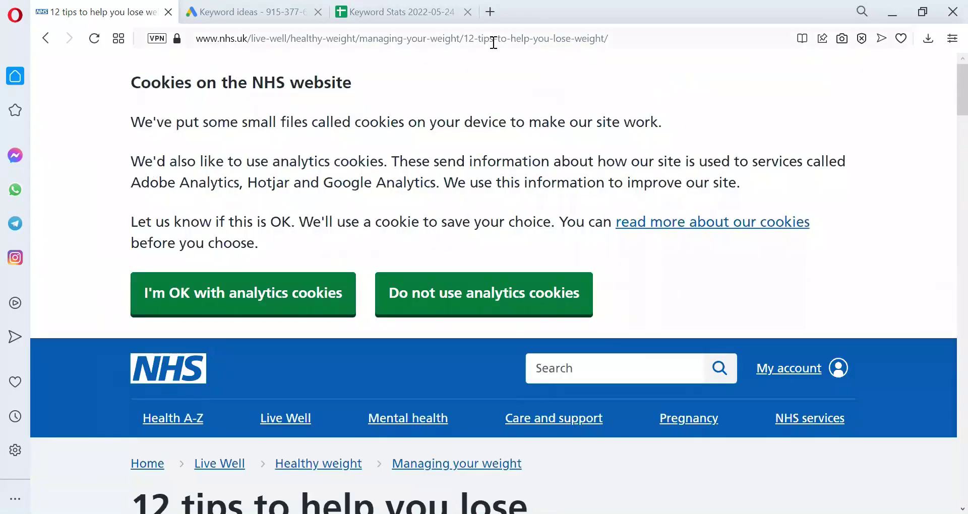
click(493, 42)
key(ctrl+c)
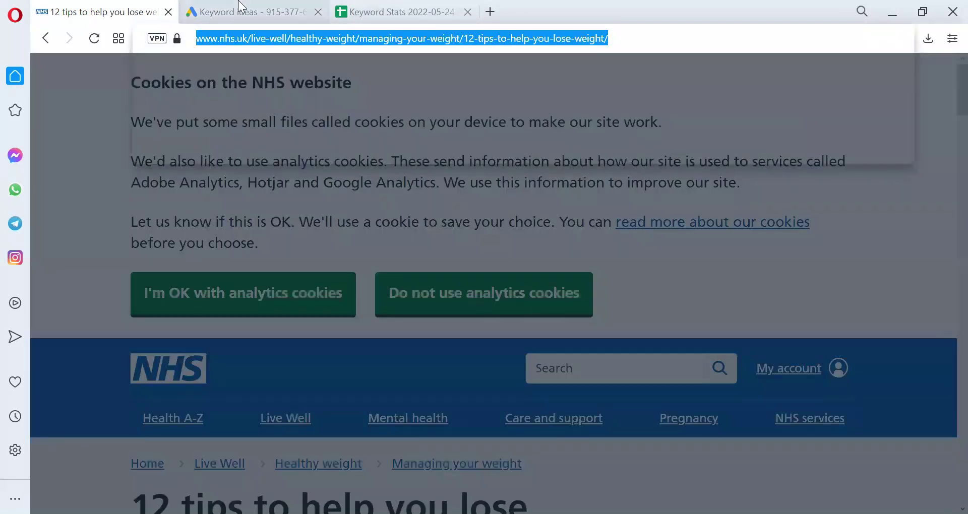
In Keyword Planner, get new keyword ideas from a website using the copied NHS address, limited to only this page.
click(240, 6)
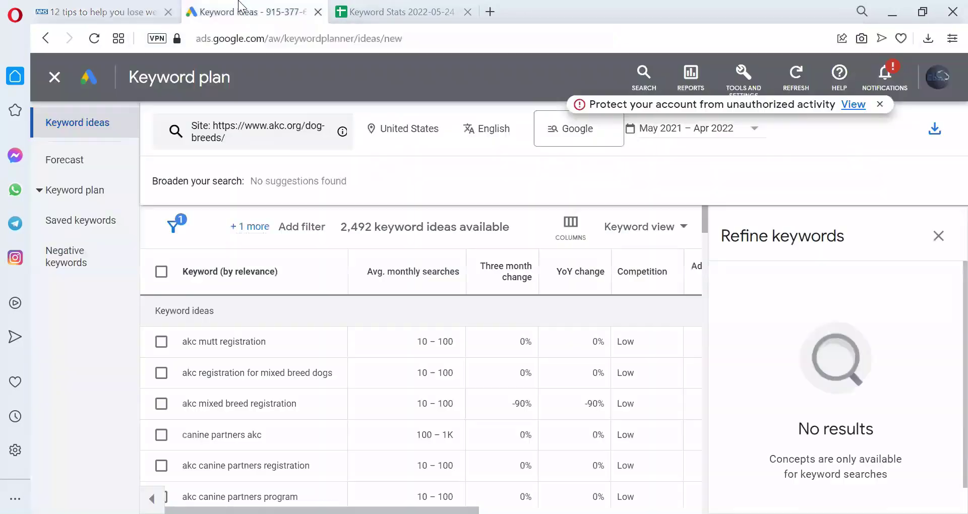
click(56, 78)
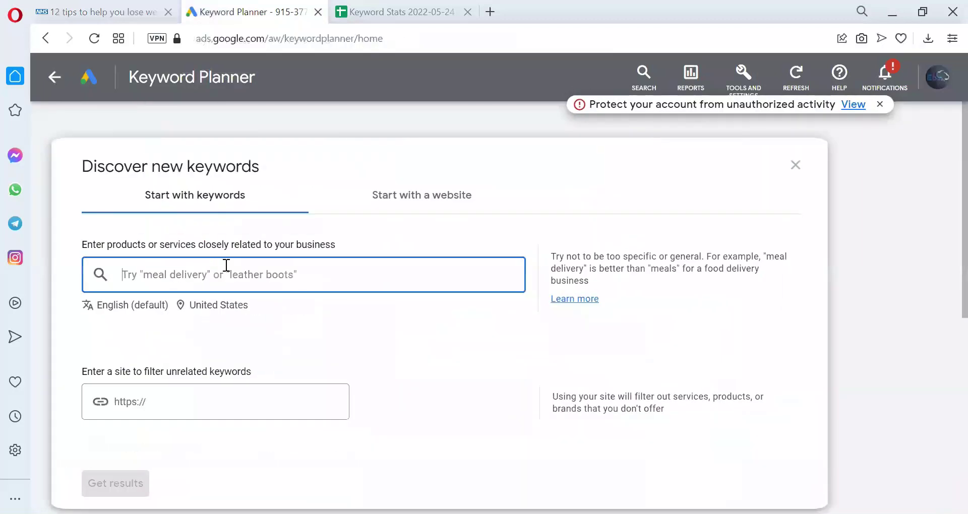
click(444, 196)
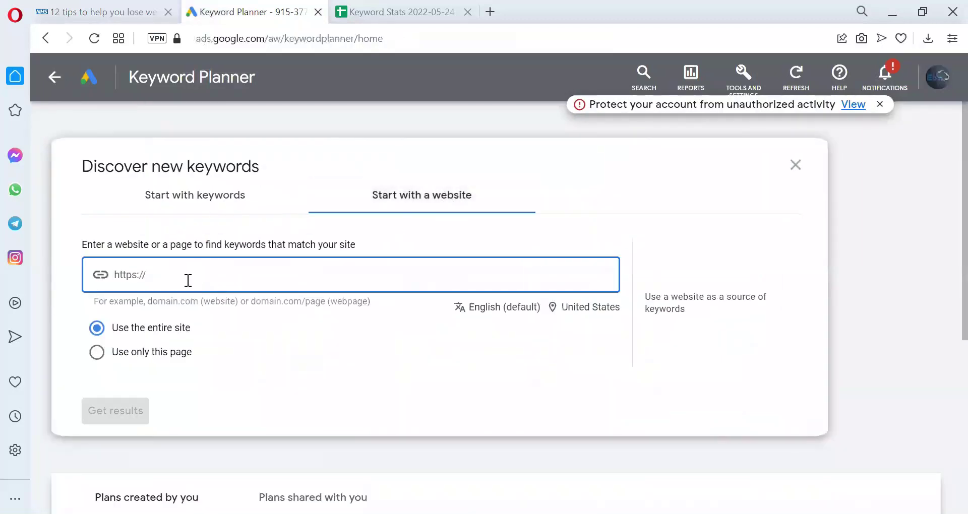
key(ctrl+v)
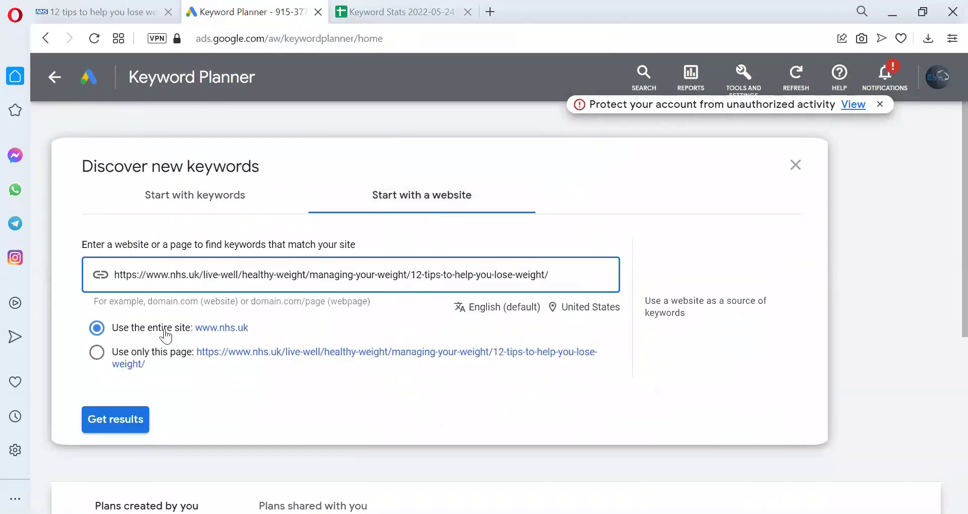
click(97, 352)
click(115, 419)
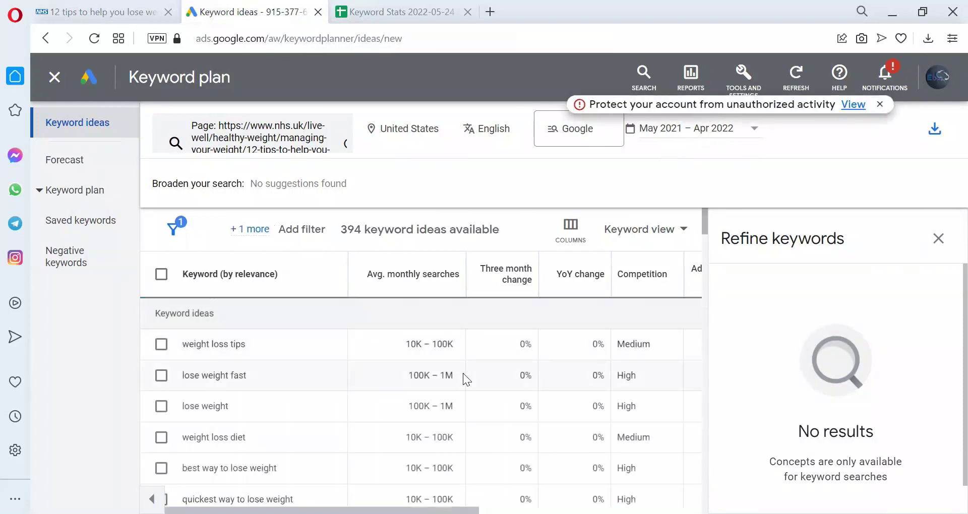
Look through the weight loss keyword ideas for low competition and highlight the keyword "fruits for weight loss".
scroll(585, 327, down, 2)
scroll(652, 354, up, 2)
scroll(653, 354, down, 5)
scroll(653, 354, down, 10)
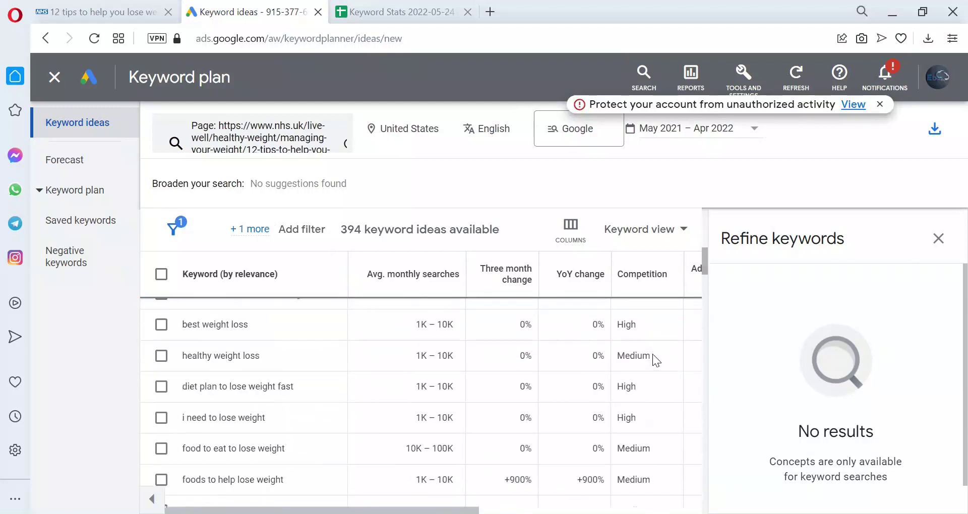
scroll(653, 354, down, 5)
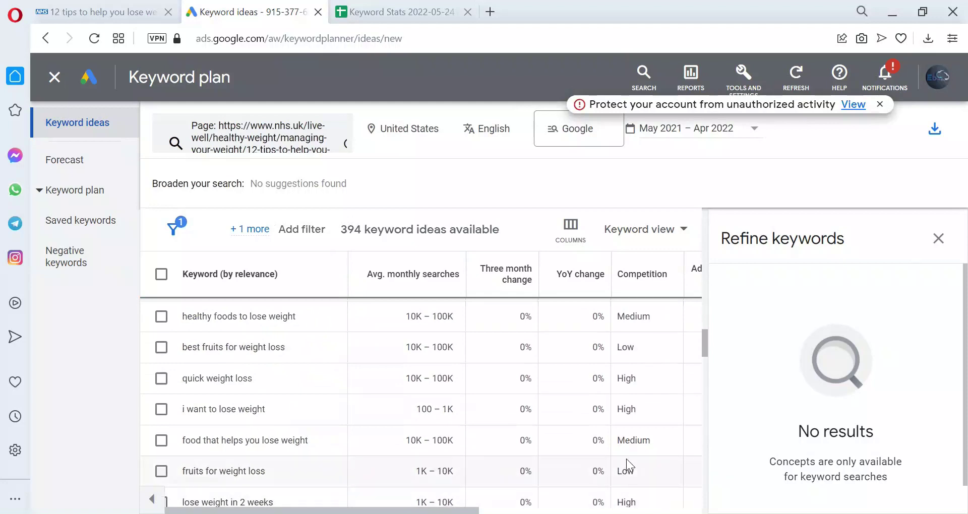
scroll(626, 459, down, 2)
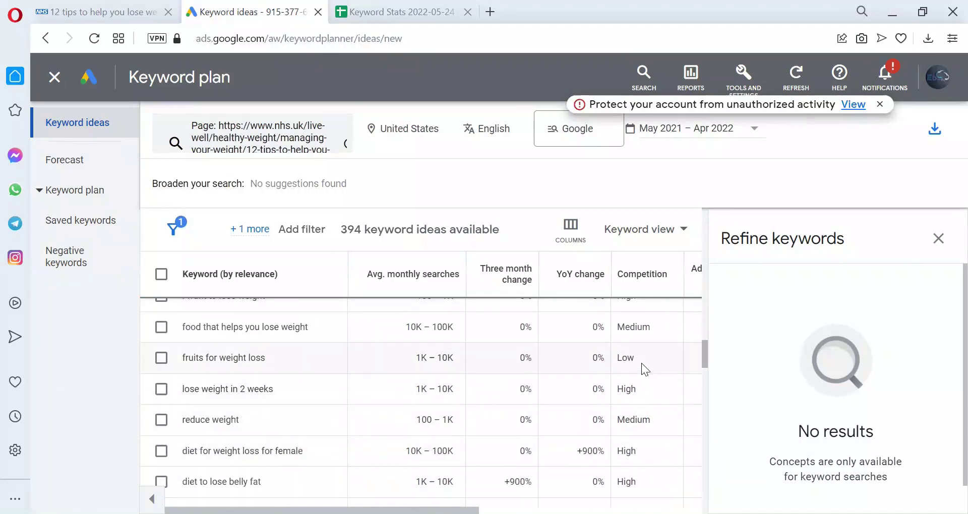
drag(183, 357, 286, 357)
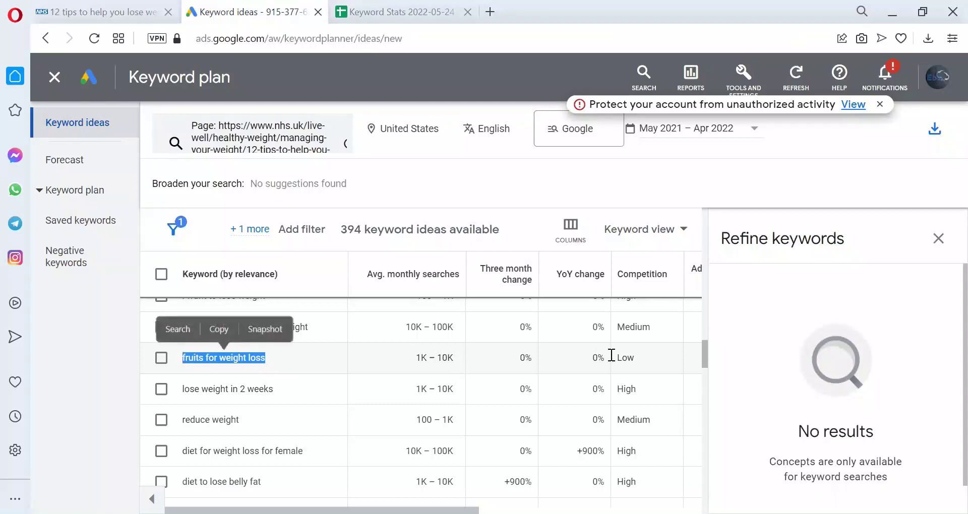
Look through the weight loss keyword ideas, comparing their average monthly searches and competition levels.
scroll(636, 356, down, 7)
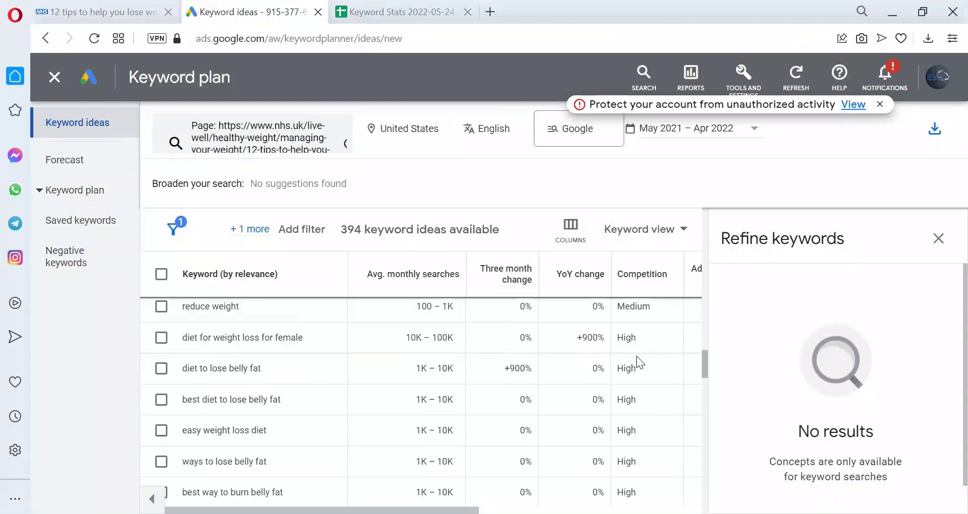
scroll(637, 356, down, 2)
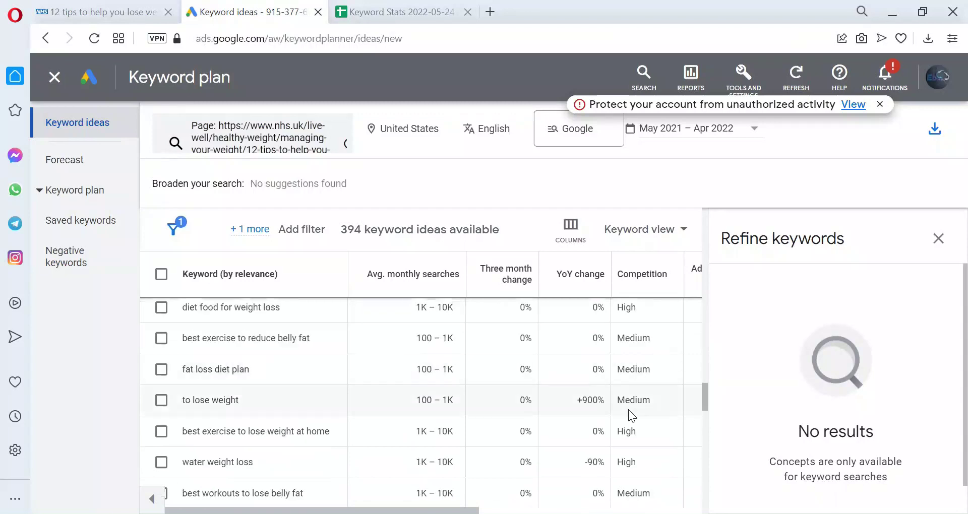
scroll(627, 415, down, 2)
scroll(628, 414, down, 5)
scroll(626, 414, down, 10)
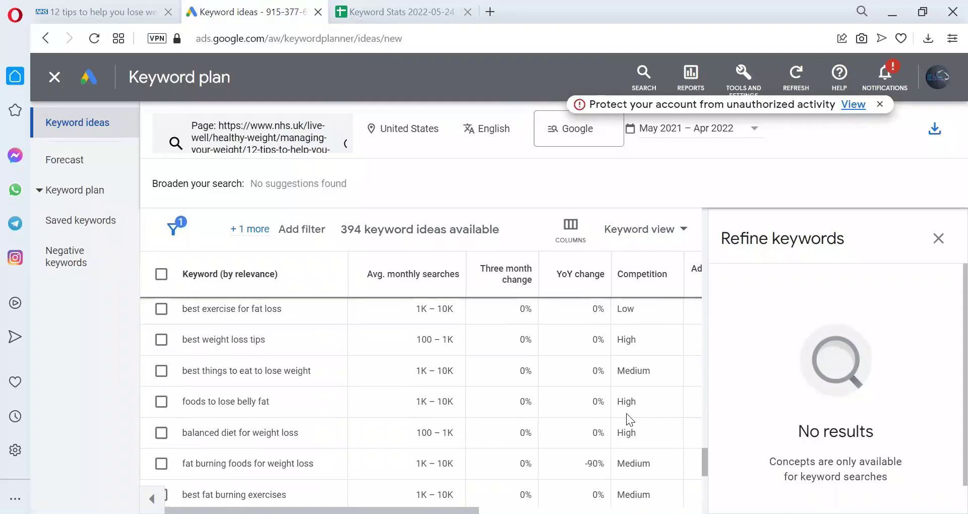
scroll(628, 415, up, 12)
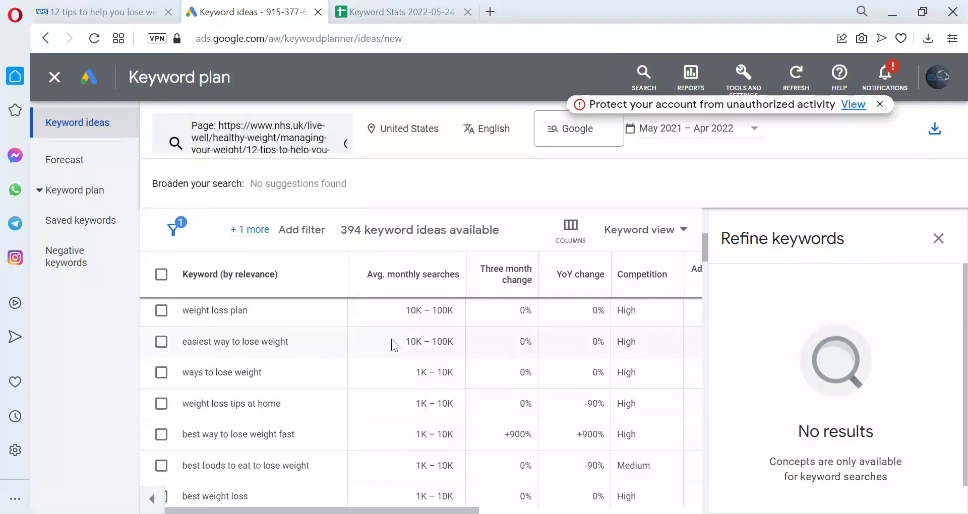
scroll(392, 339, up, 5)
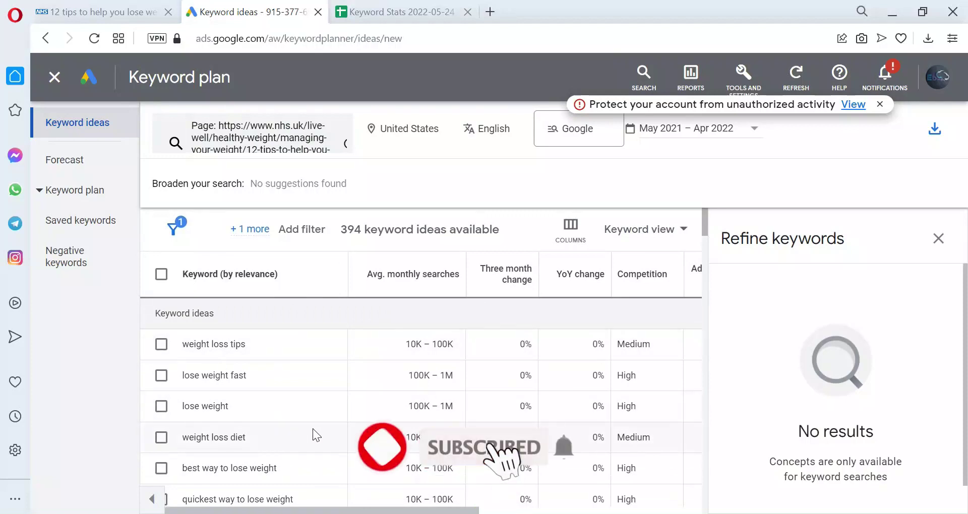
scroll(315, 434, down, 2)
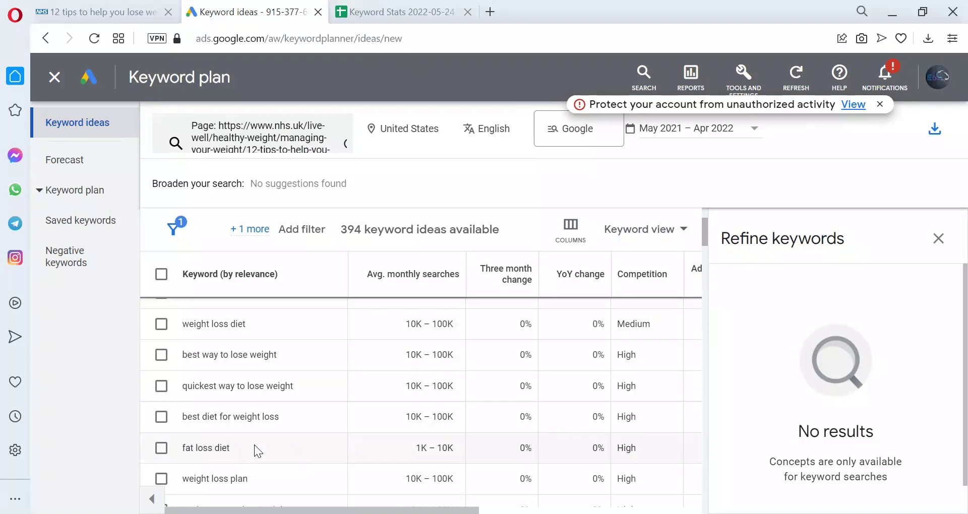
scroll(255, 444, down, 2)
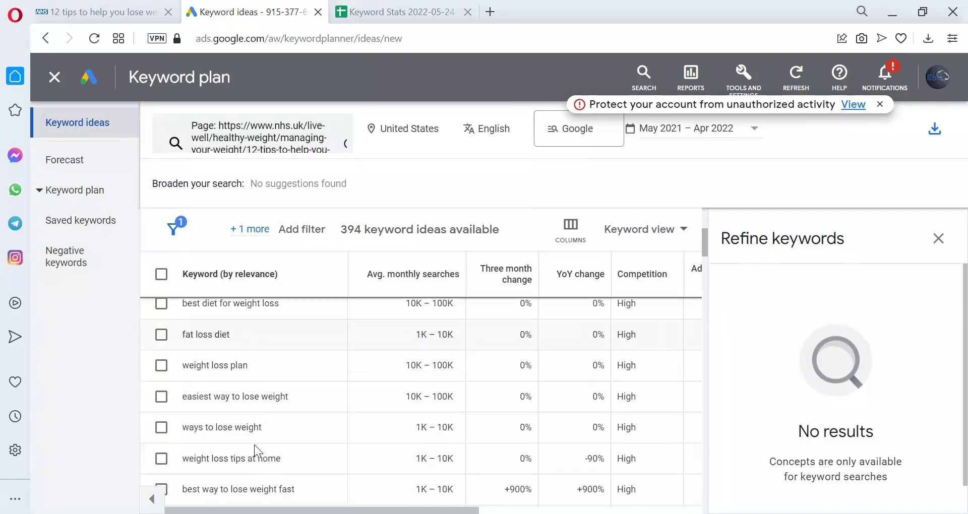
In the Keyword Stats spreadsheet, widen the Keyword column to fit the full keywords and go through the dog breed keywords.
click(424, 11)
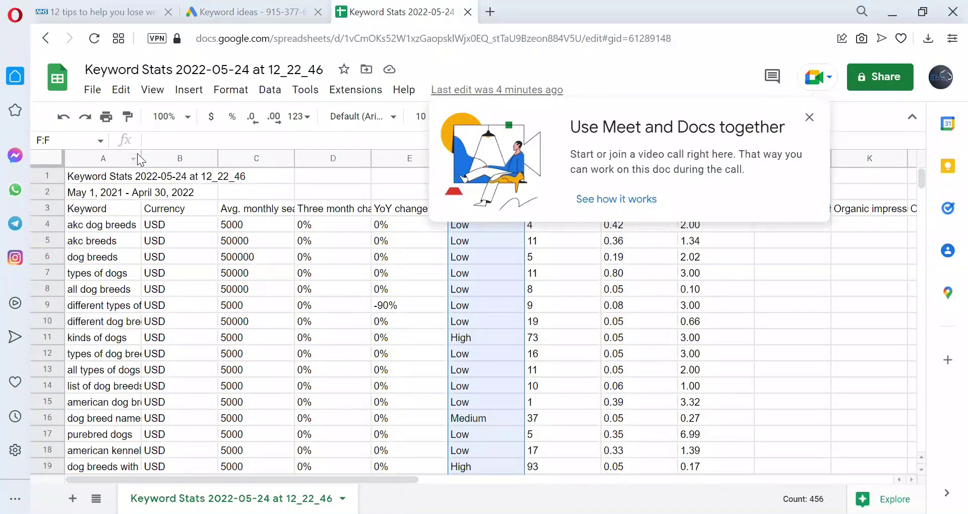
drag(142, 156, 306, 188)
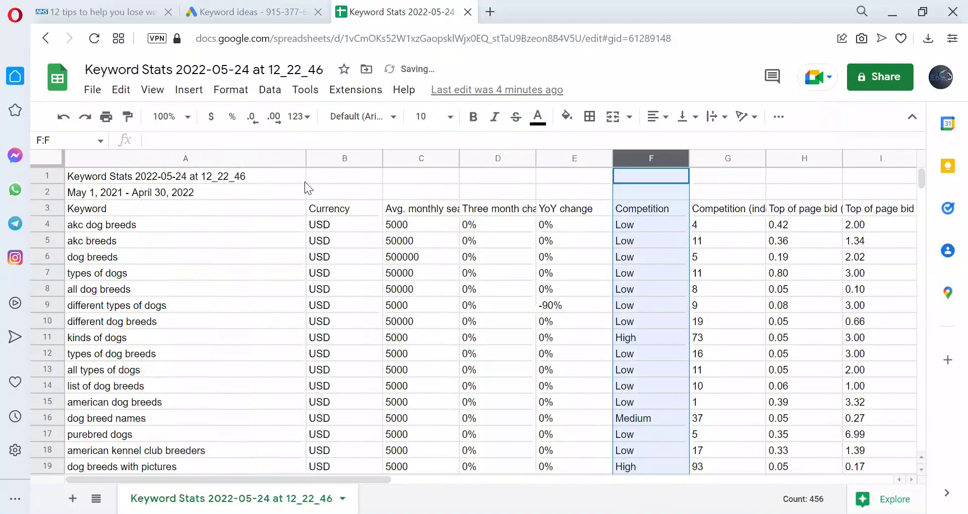
click(121, 230)
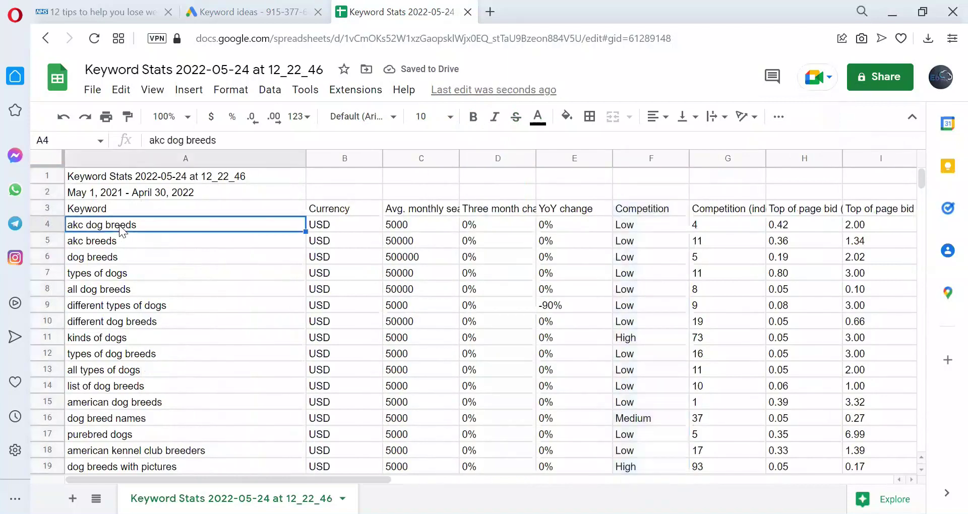
click(126, 309)
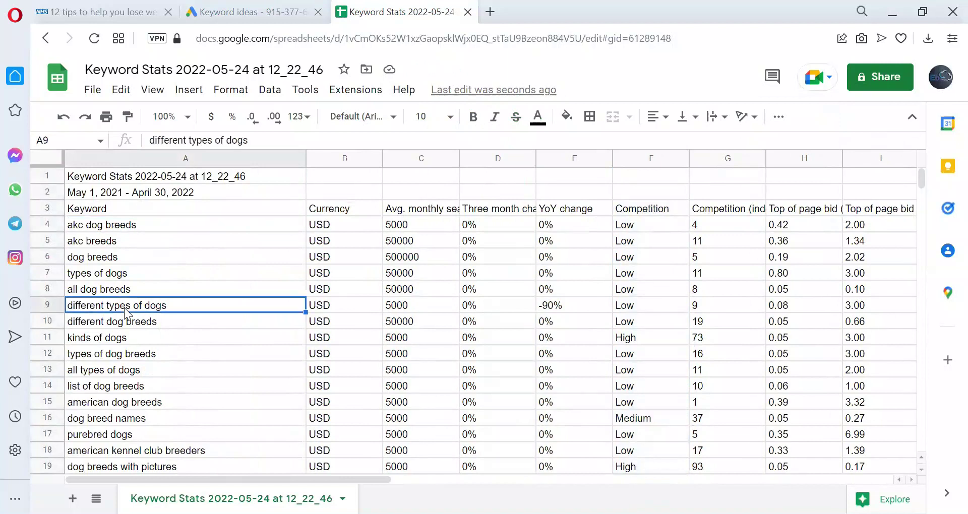
key(Down)
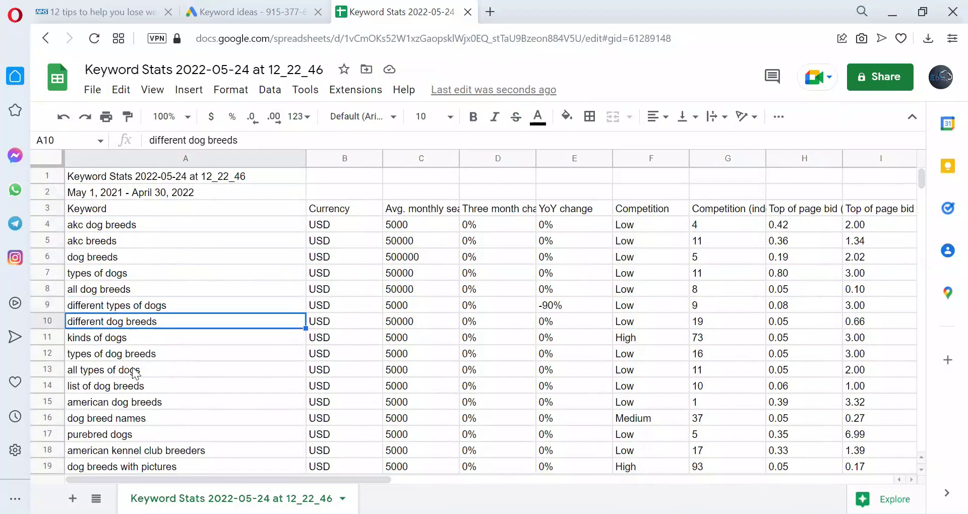
click(138, 420)
click(153, 408)
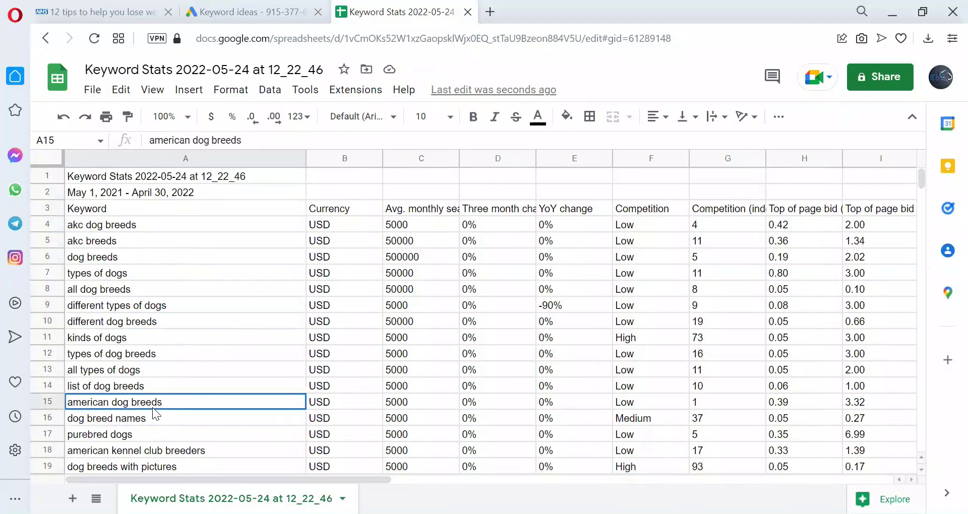
click(157, 453)
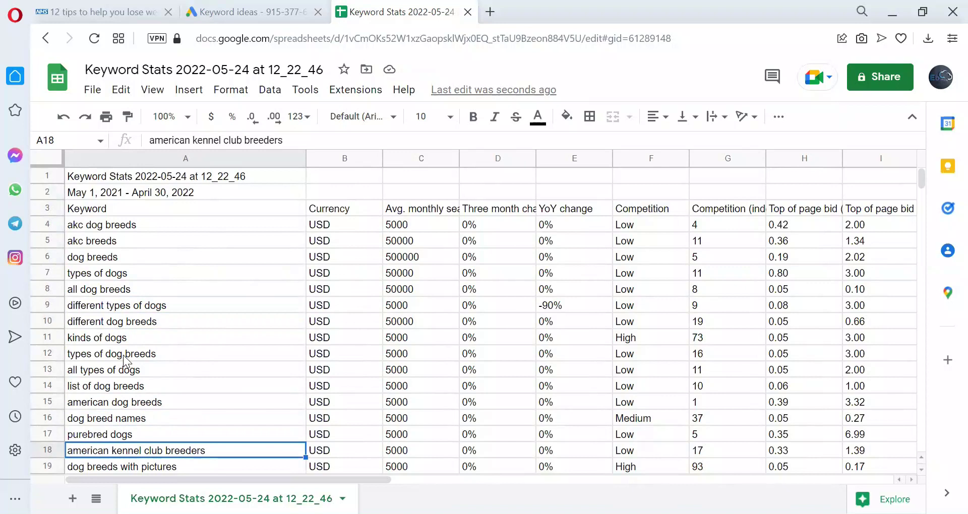
Open Google in a new browser tab and search for "google trends".
click(258, 10)
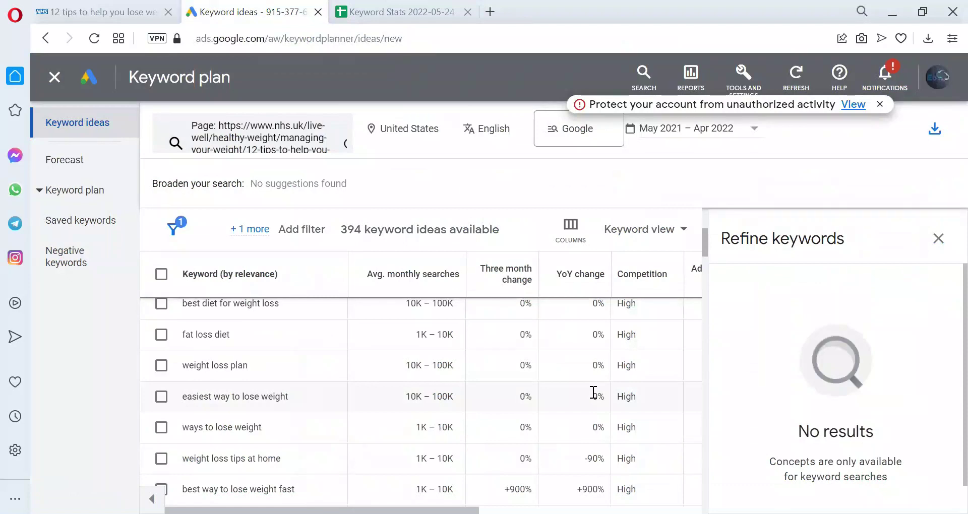
click(490, 12)
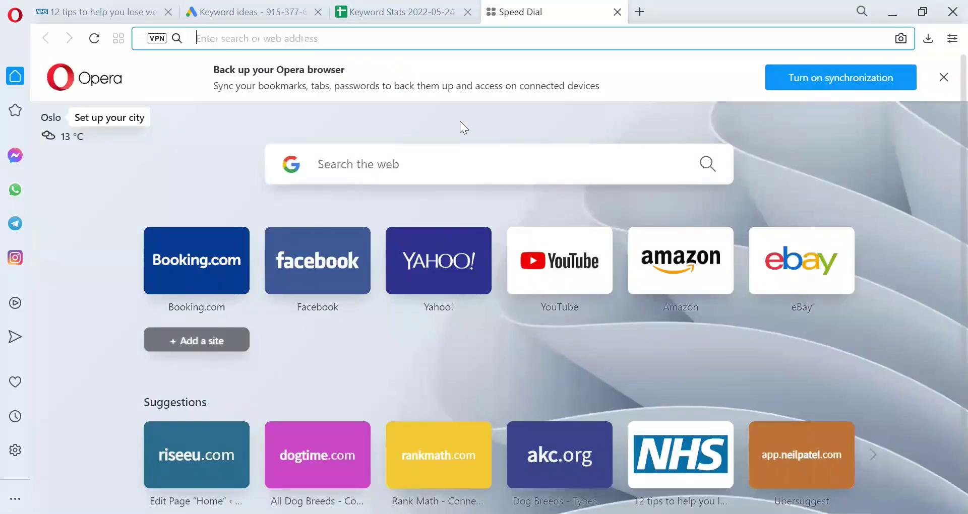
text(goo)
key(Return)
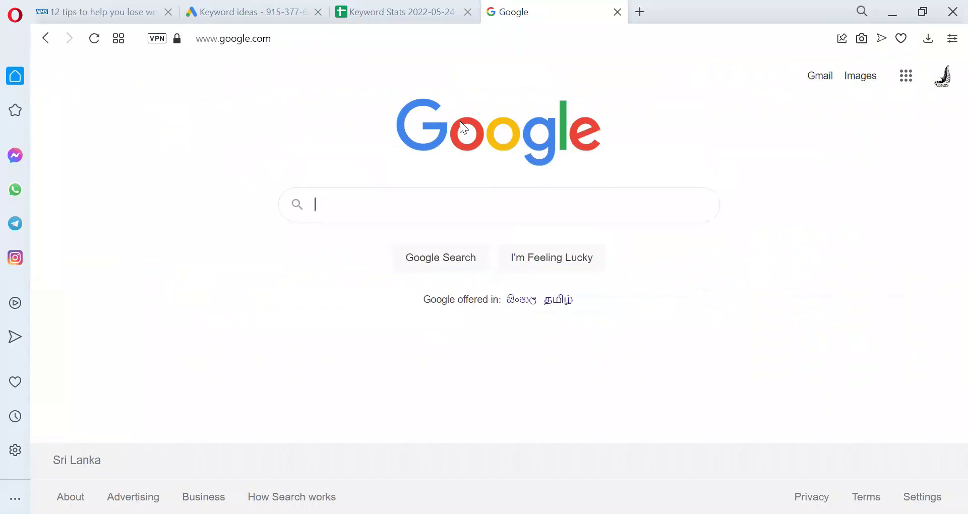
text(g)
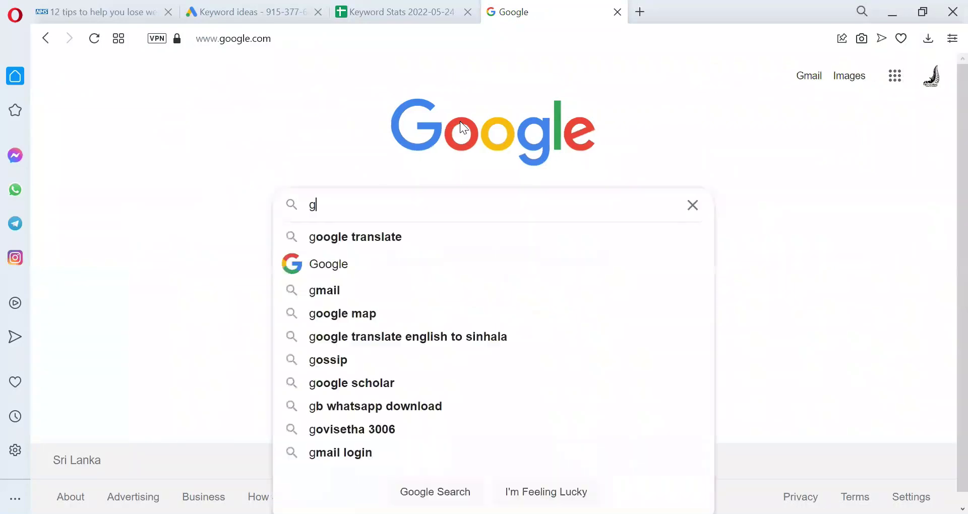
text(oogle trends)
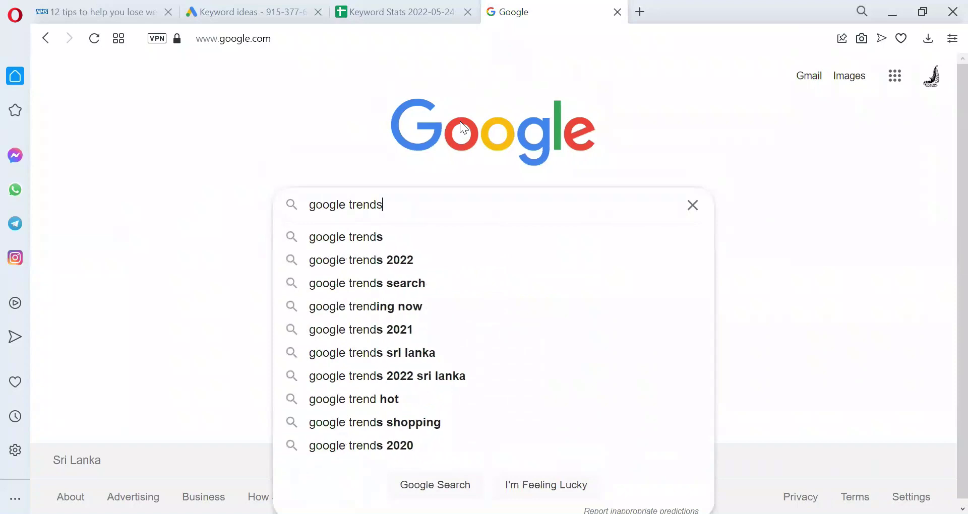
key(Return)
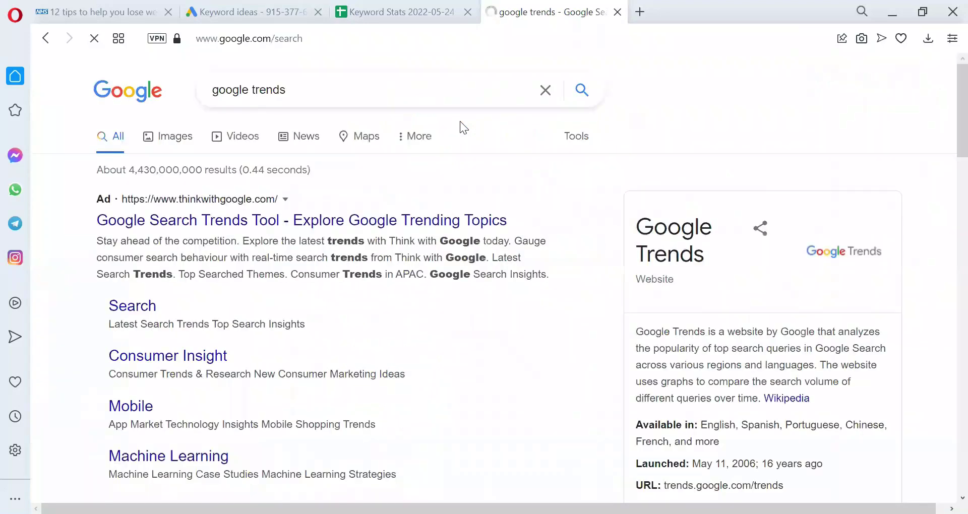
Open the Google Trends website from the search result below the ads.
scroll(240, 309, down, 3)
scroll(240, 309, down, 2)
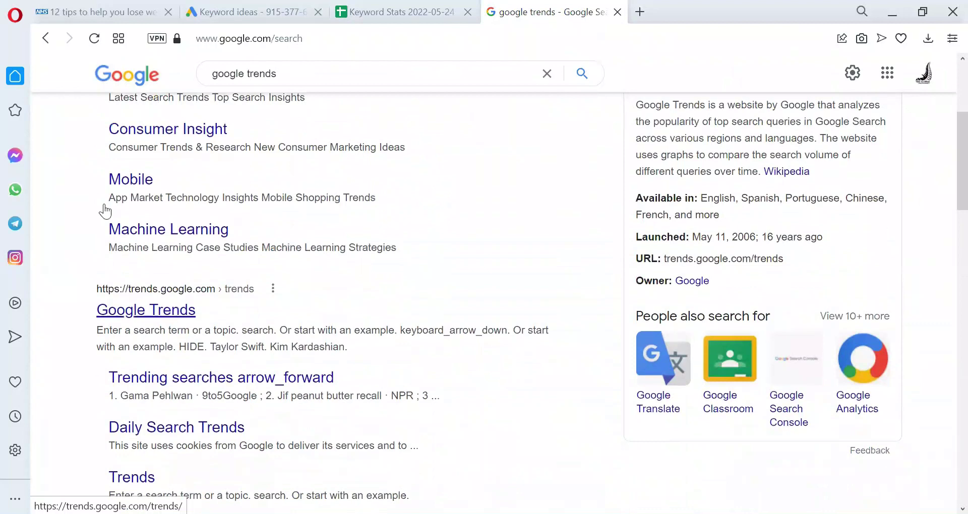
scroll(104, 212, up, 5)
scroll(233, 292, down, 6)
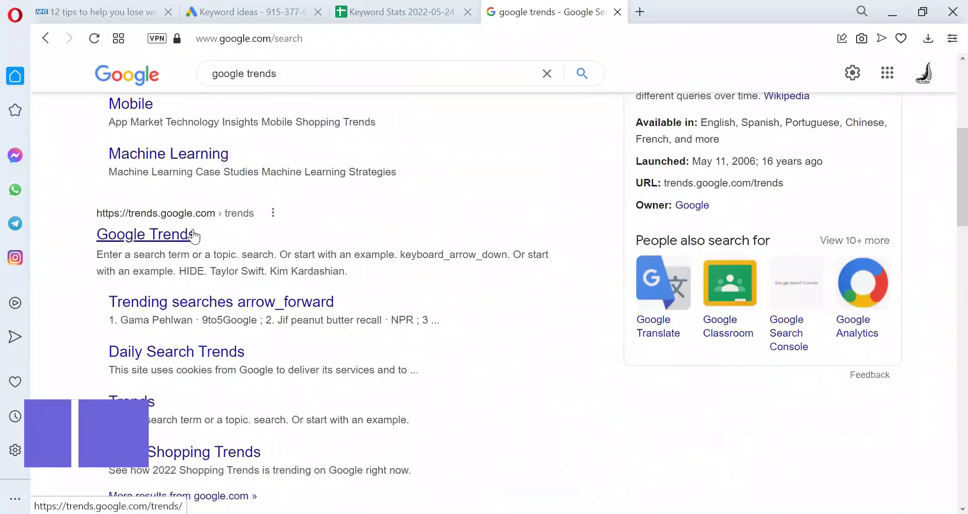
click(186, 233)
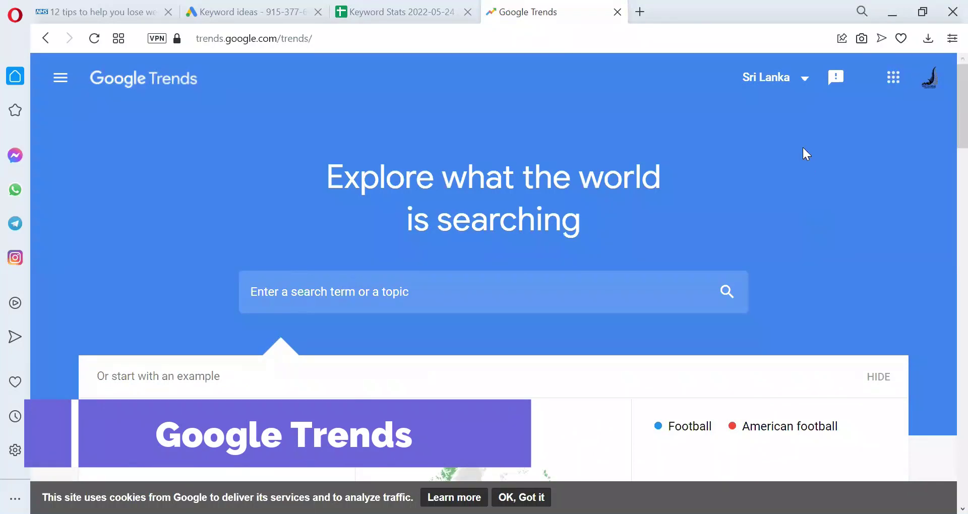
Look over the Google Trends home page, including its country list and example searches.
click(804, 76)
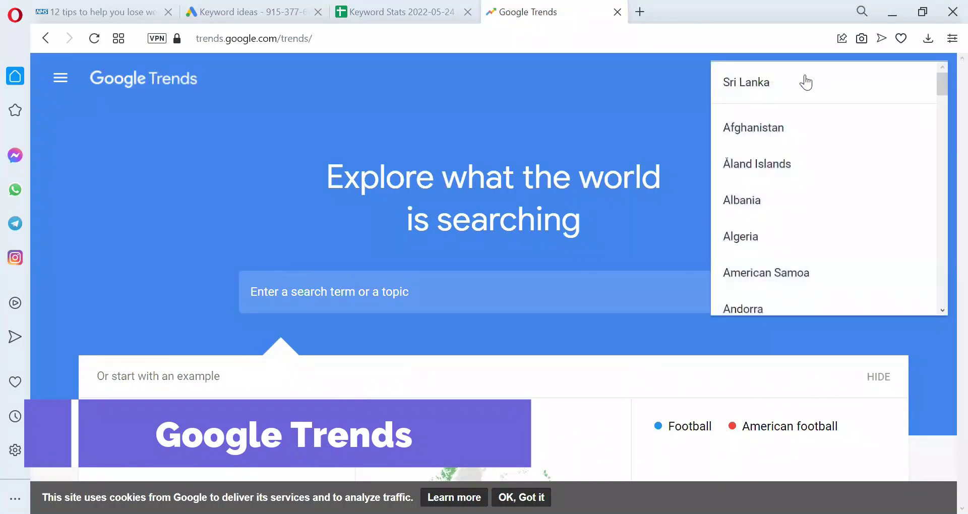
click(620, 101)
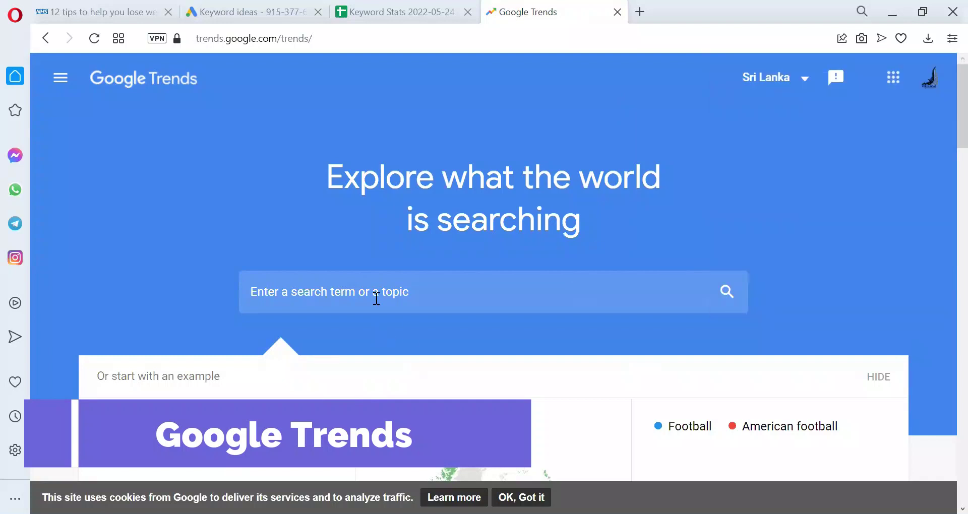
scroll(375, 297, down, 2)
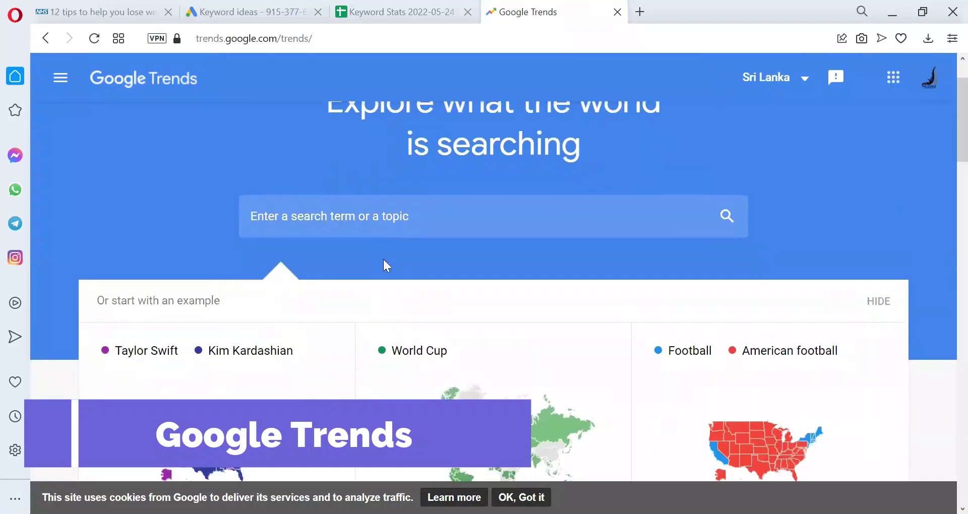
scroll(384, 201, down, 1)
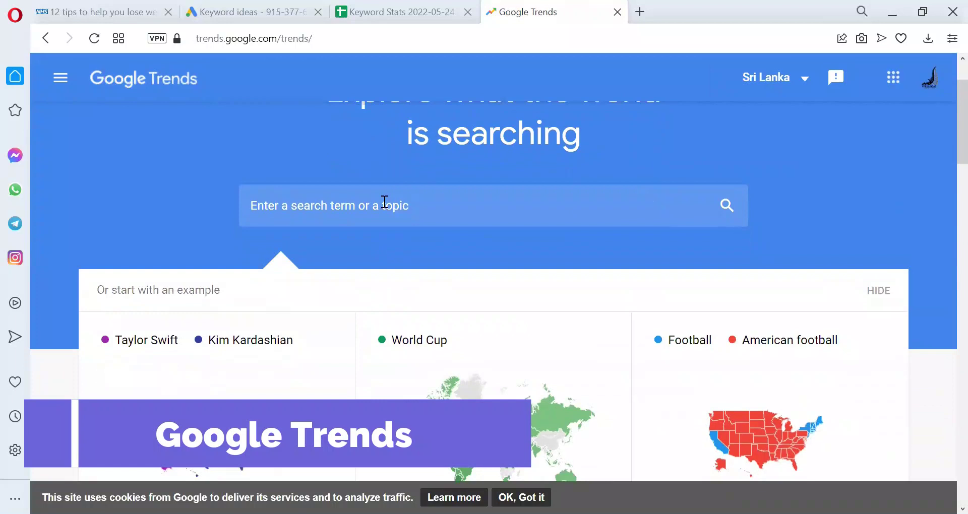
scroll(384, 202, down, 5)
scroll(384, 202, up, 8)
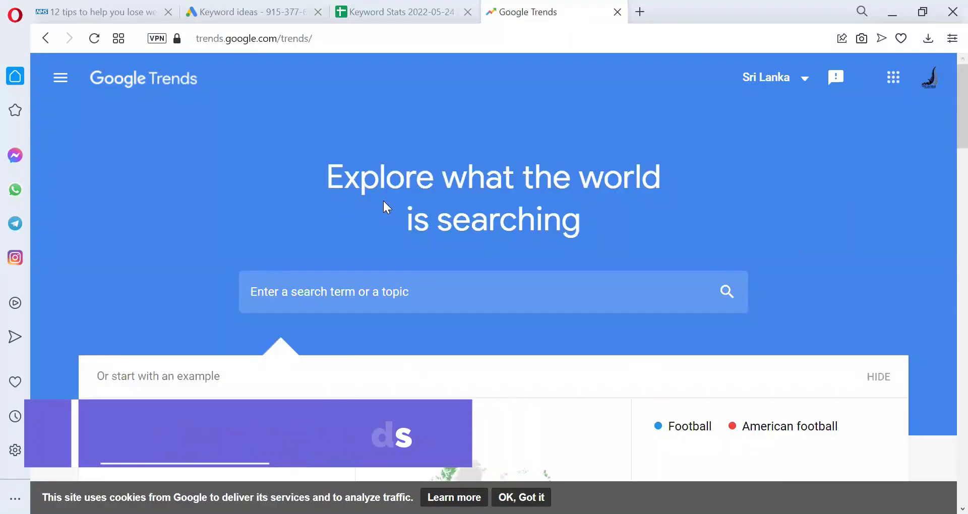
Copy the keyword "different types of dogs" from the Keyword Stats spreadsheet.
click(344, 9)
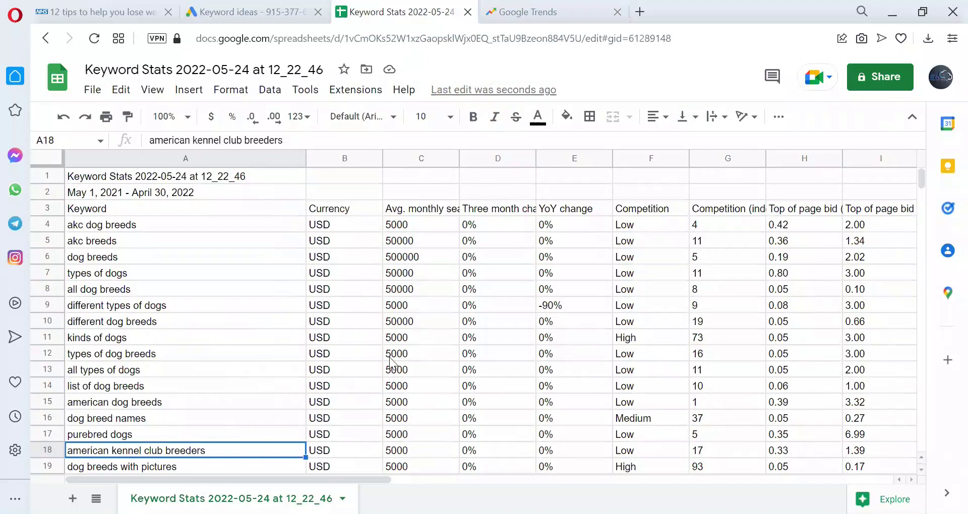
click(240, 305)
double_click(240, 305)
drag(225, 301, 62, 325)
key(ctrl+c)
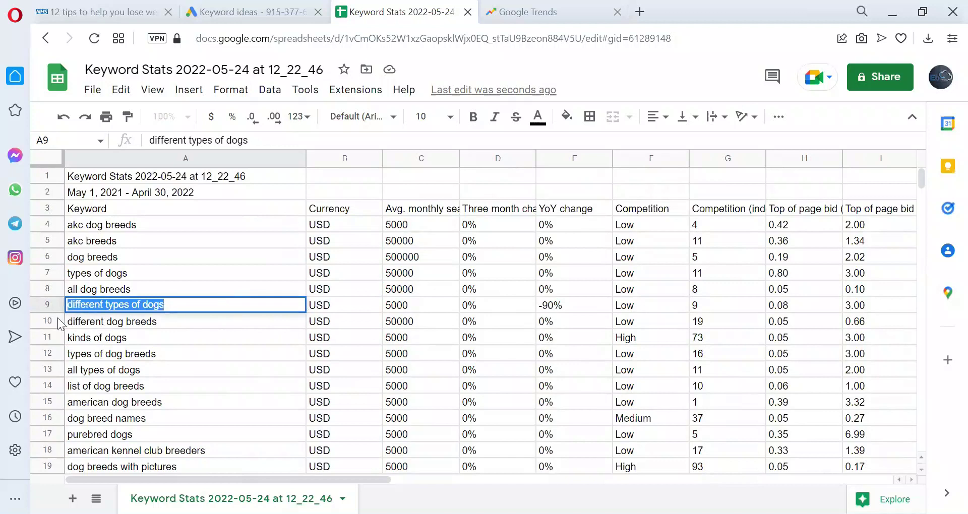
Explore the copied keyword "different types of dogs" in Google Trends.
click(529, 6)
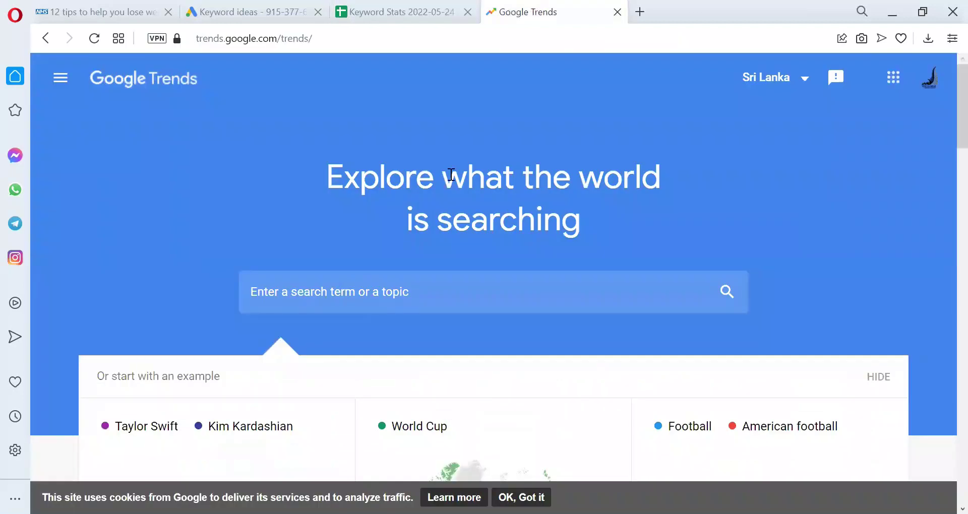
click(457, 294)
key(ctrl+v)
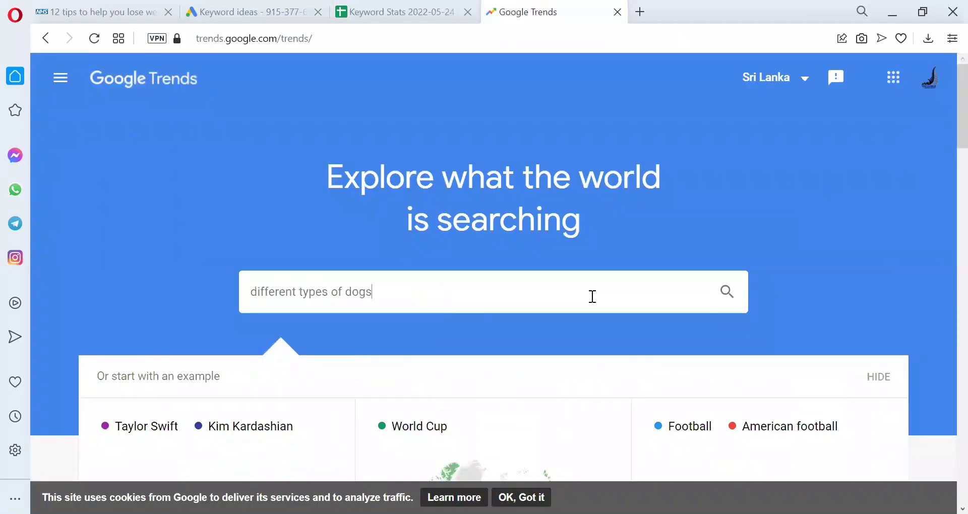
click(725, 289)
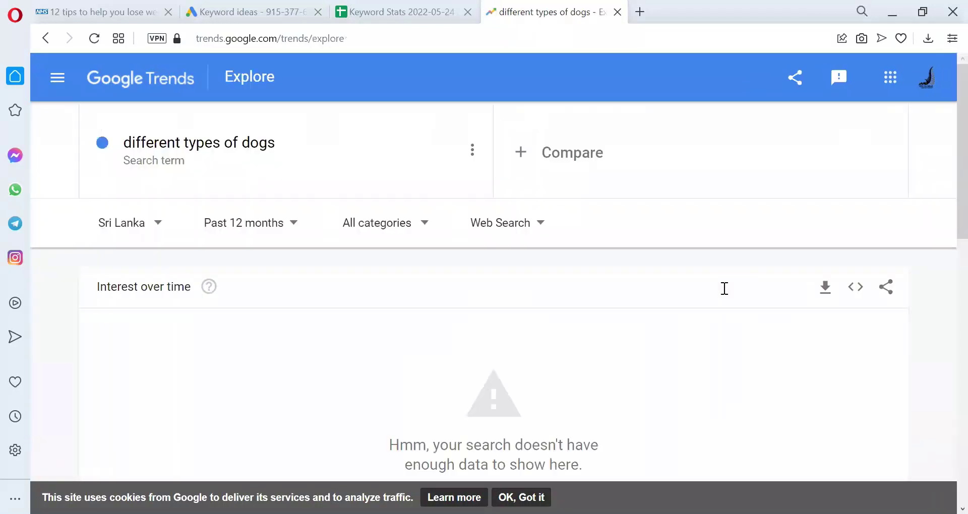